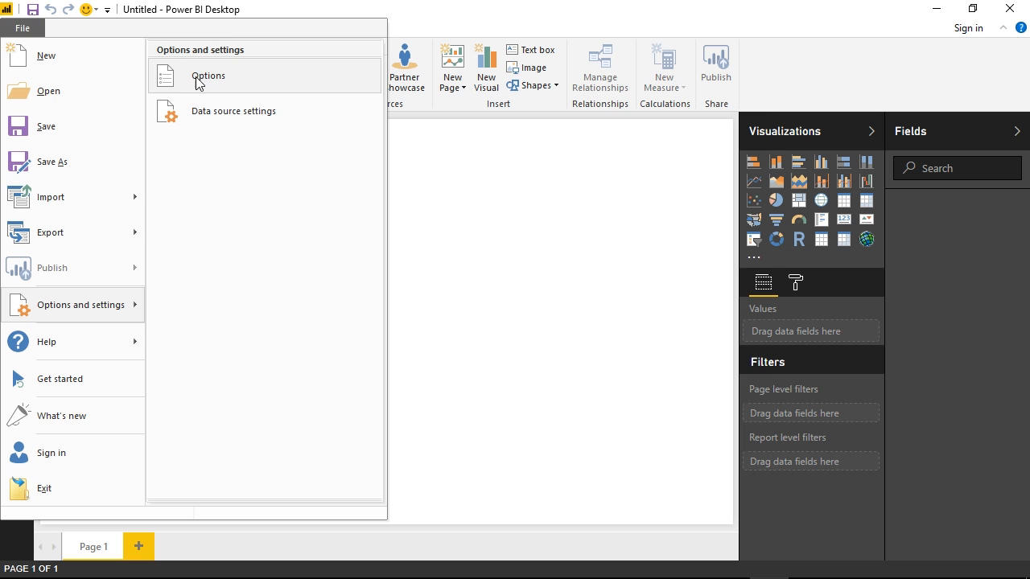
left_click(391, 262)
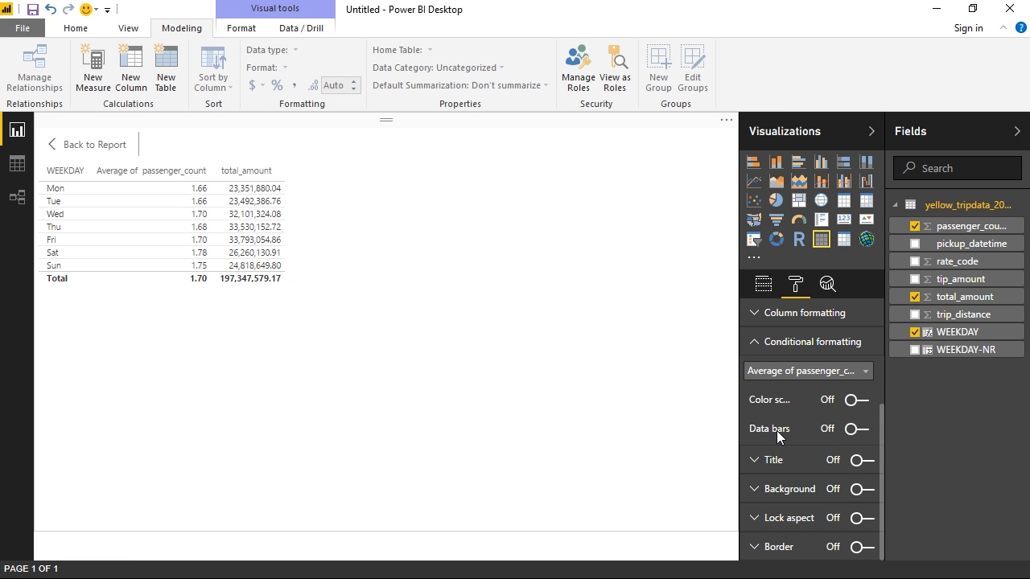
left_click(857, 430)
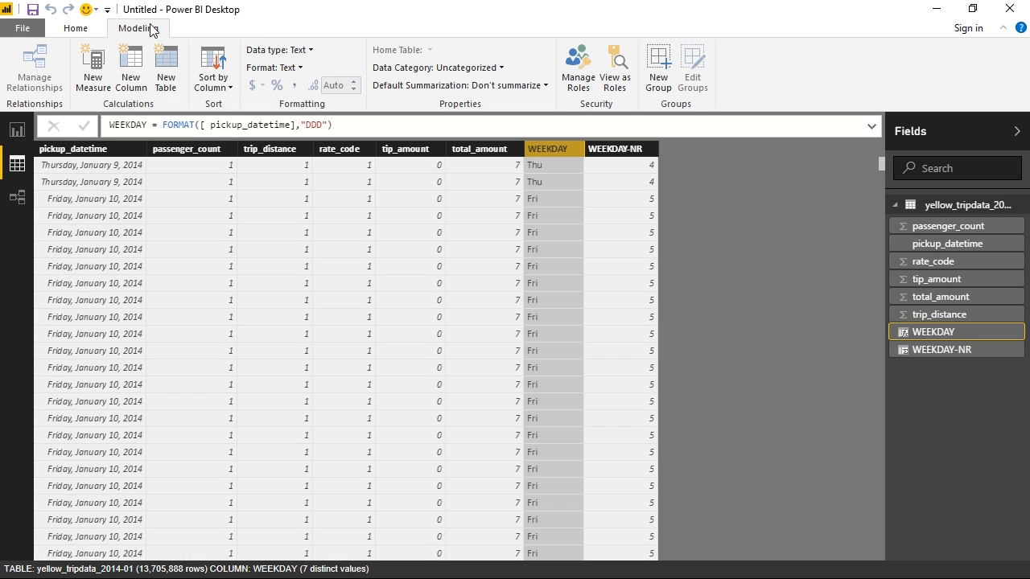
left_click(229, 87)
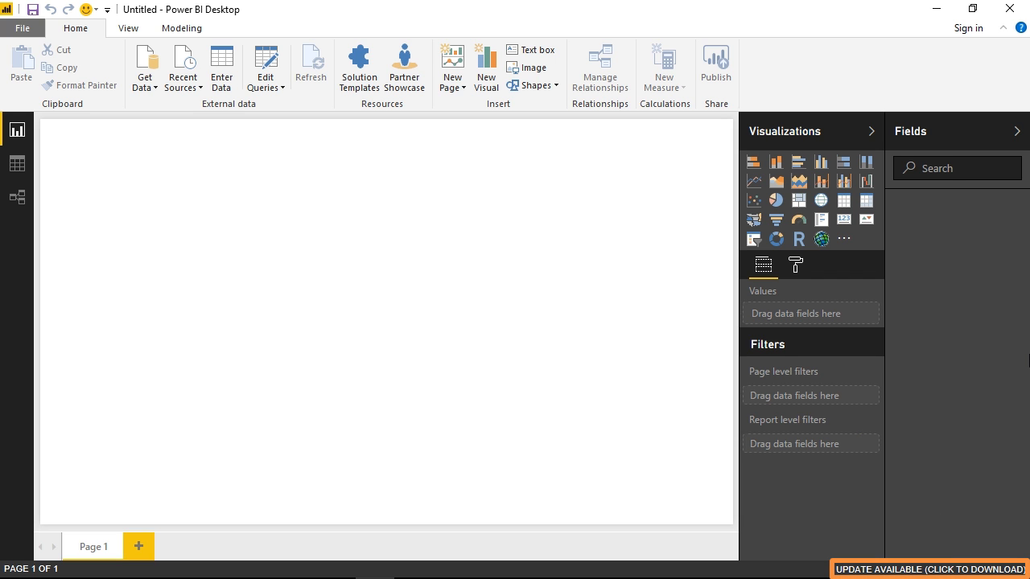
Look through the list of June updates in the Power BI Desktop June Feature Summary blog post
left_click(948, 569)
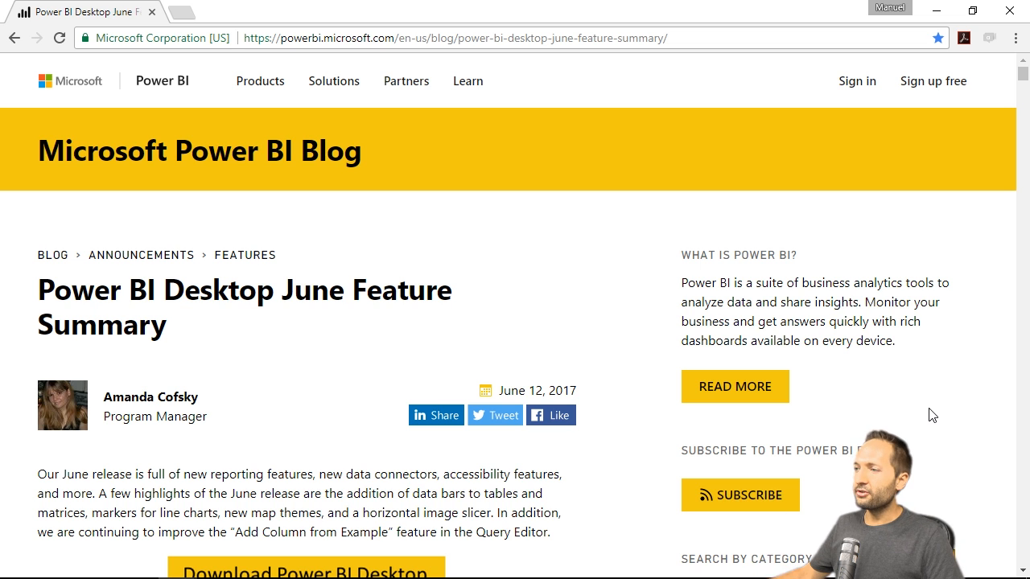
scroll(573, 341, "down", 3)
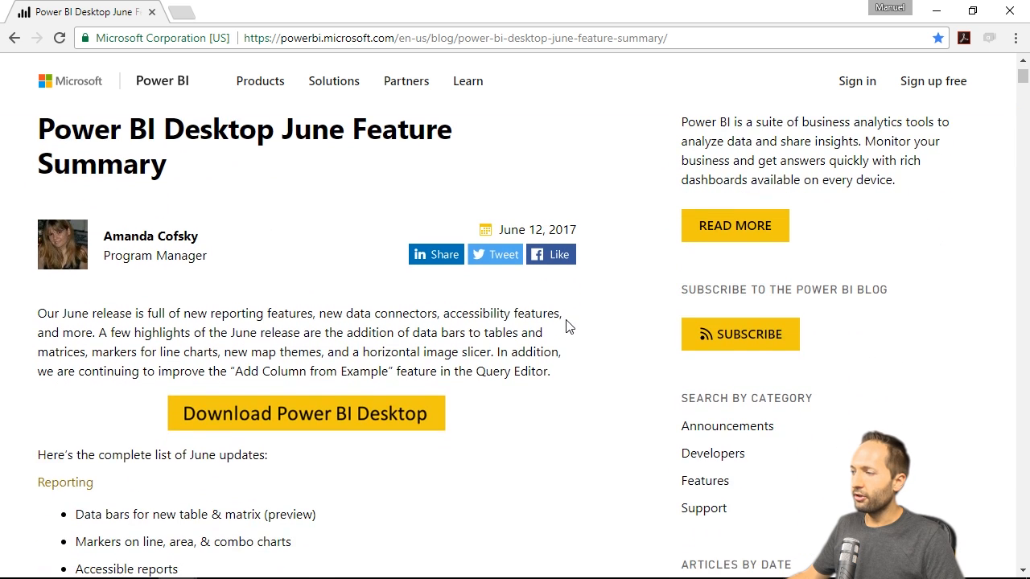
scroll(562, 318, "down", 2)
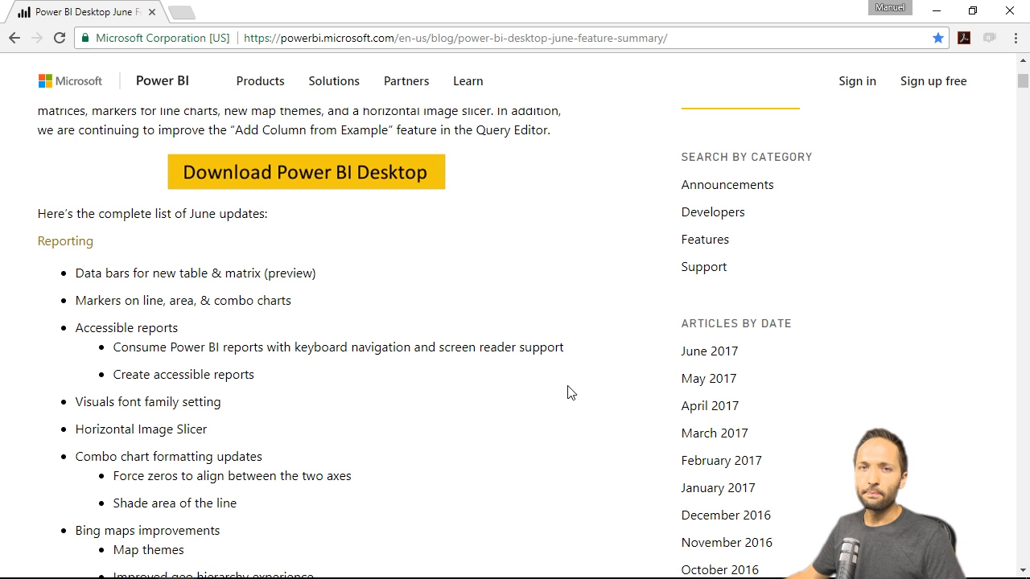
scroll(552, 392, "up", 3)
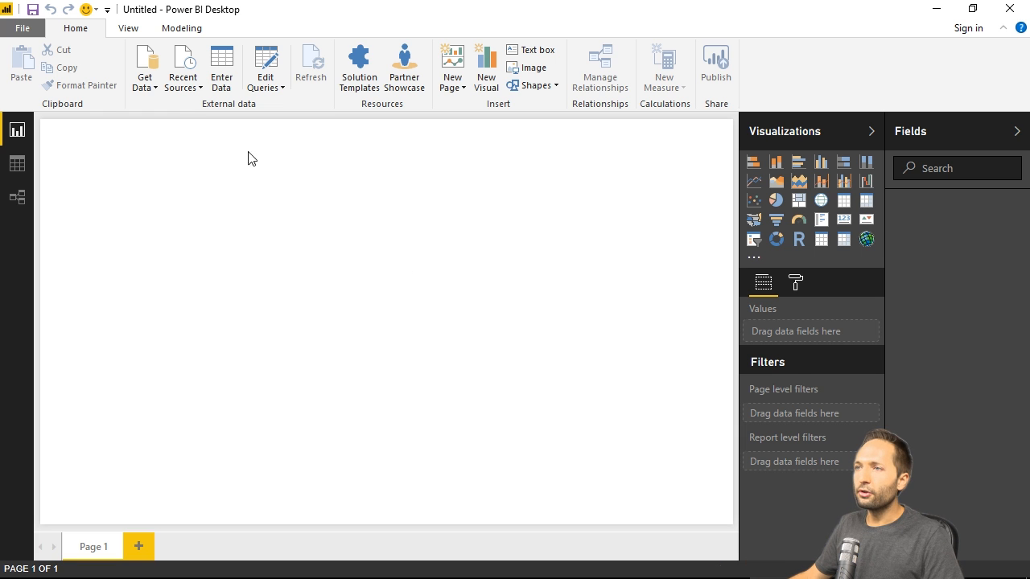
Enable the New table and matrix visuals preview feature in the global options
left_click(23, 28)
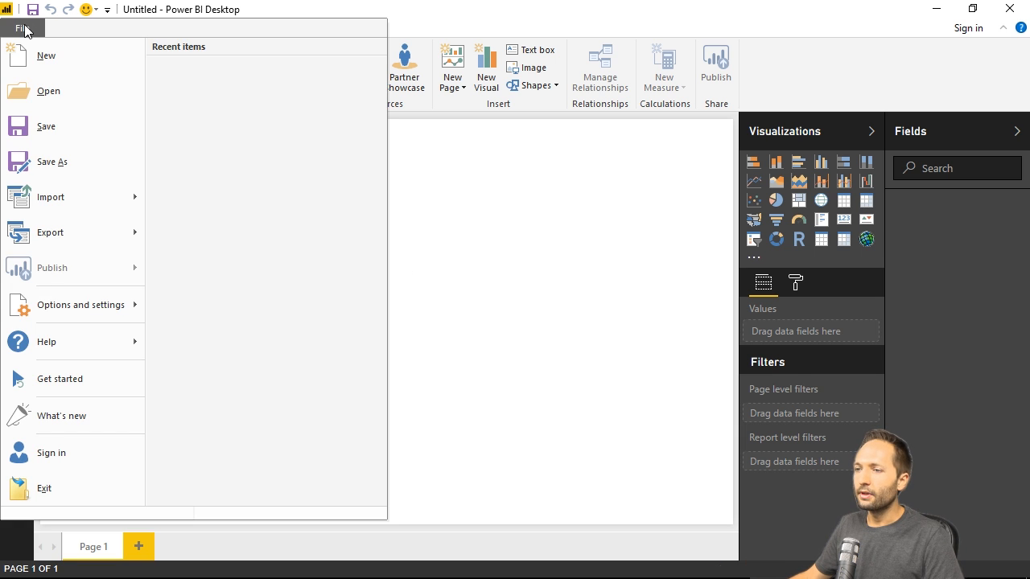
mouse_move(83, 309)
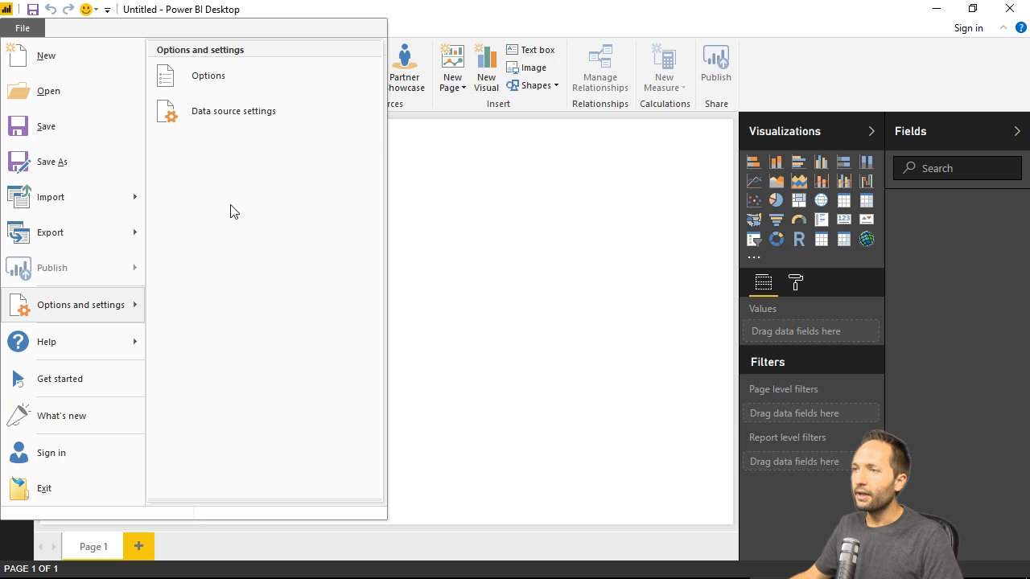
left_click(199, 81)
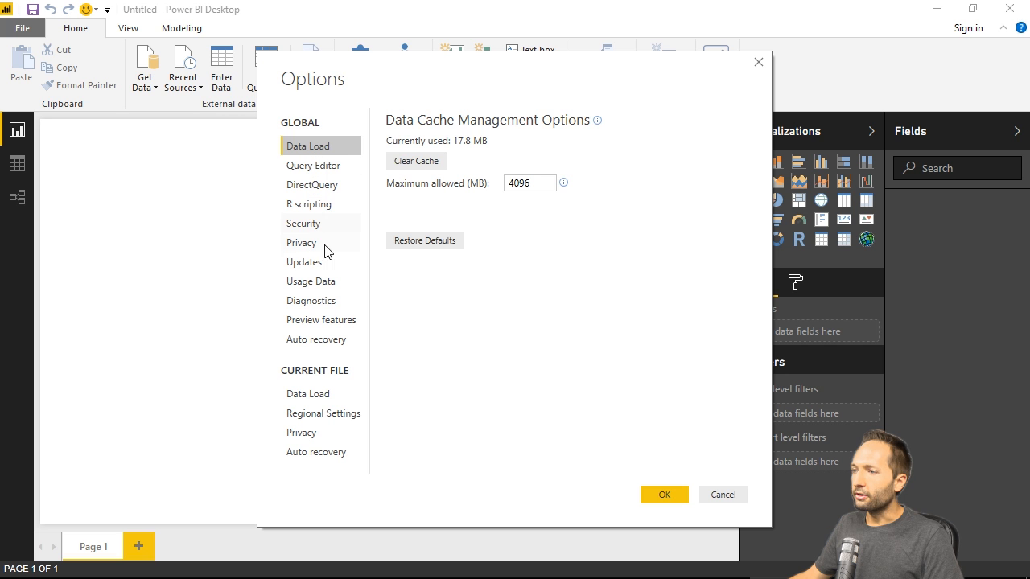
left_click(315, 324)
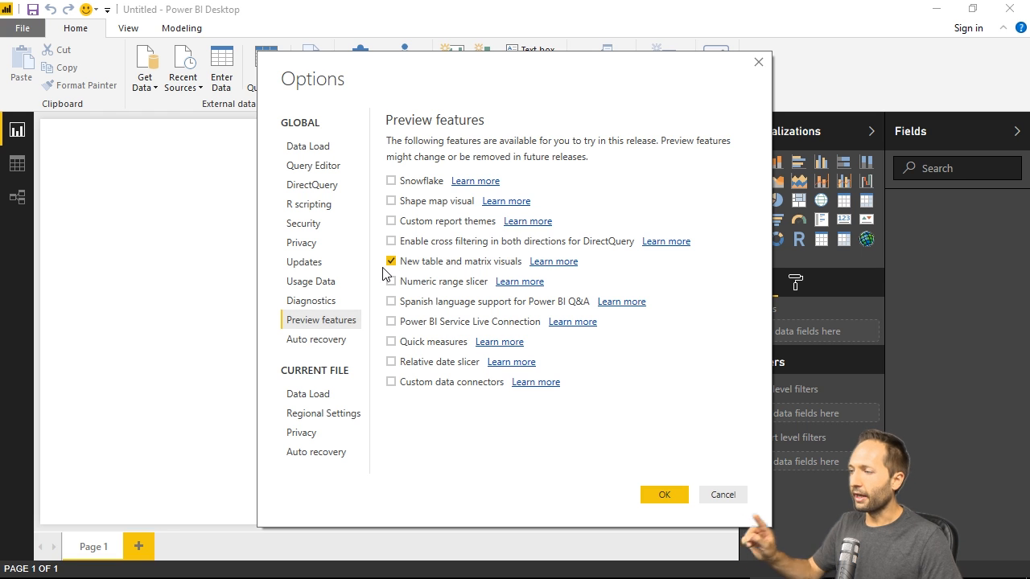
left_click(658, 495)
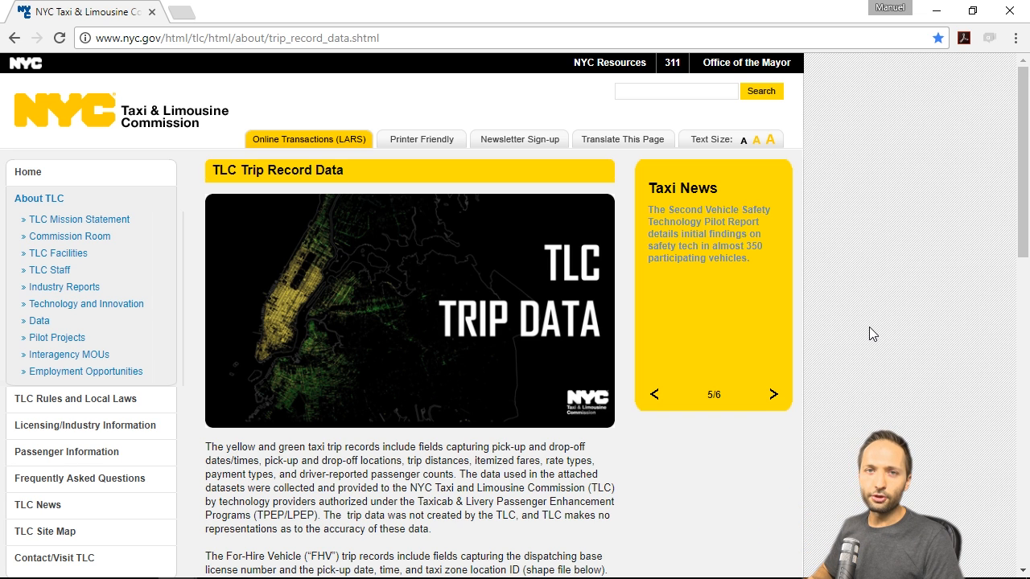
Look over the TLC Trip Record Data page on the NYC Taxi & Limousine Commission website
scroll(785, 324, "down", 3)
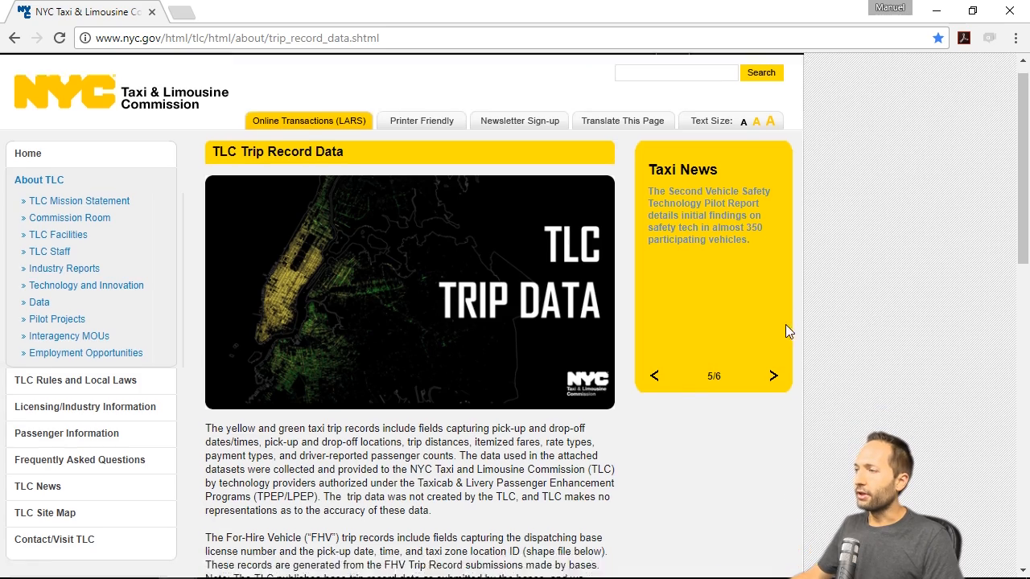
scroll(753, 306, "down", 5)
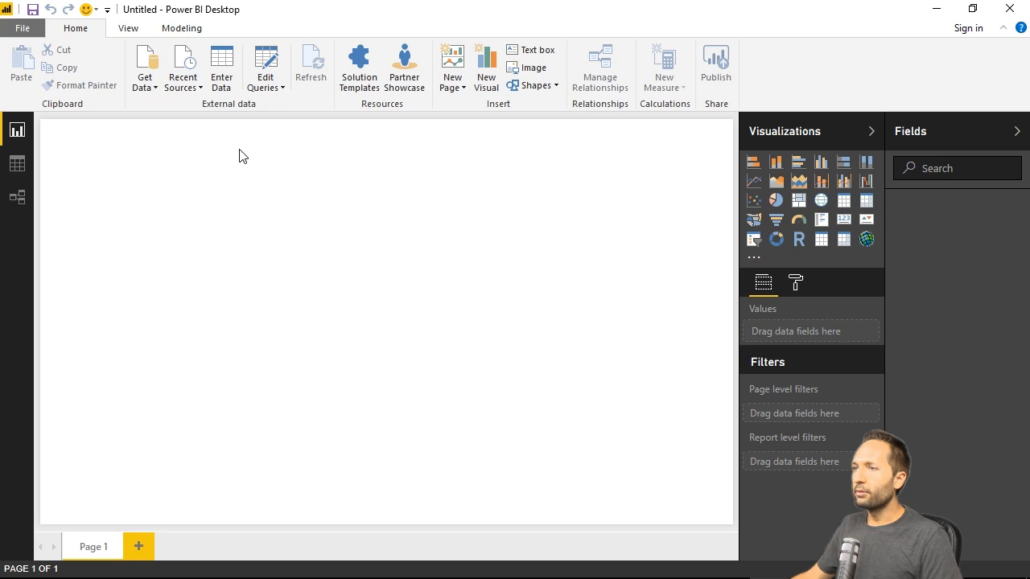
Import the text file yellow_tripdata_2014-01.csv from the Source folder and open it for editing in the Query Editor
left_click(146, 62)
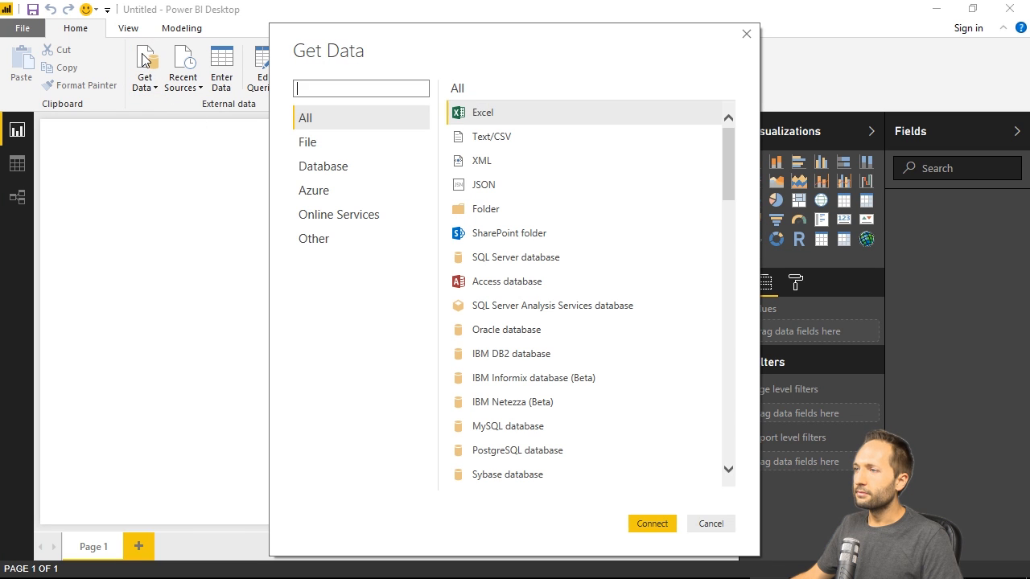
double_click(502, 138)
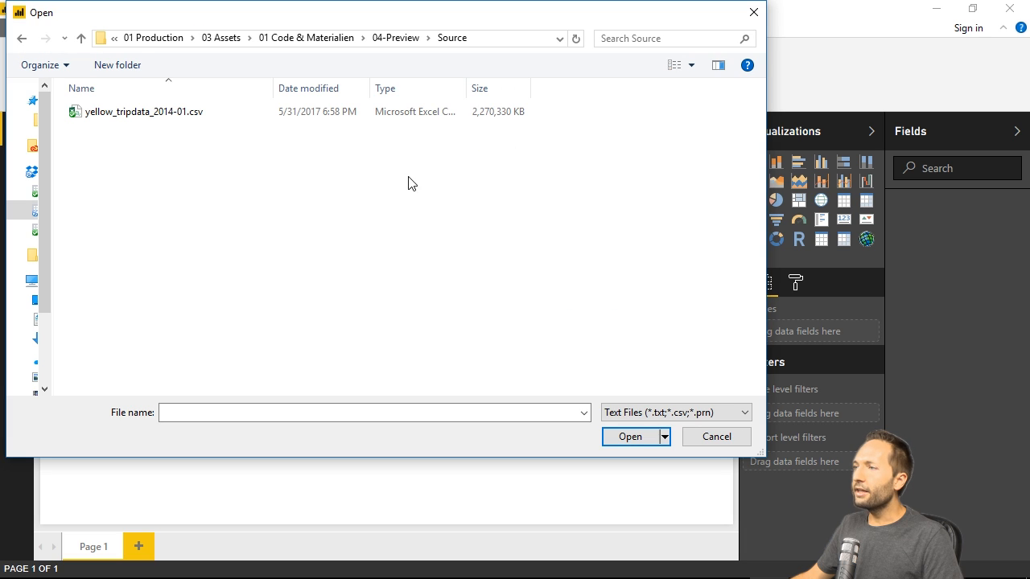
left_click(174, 114)
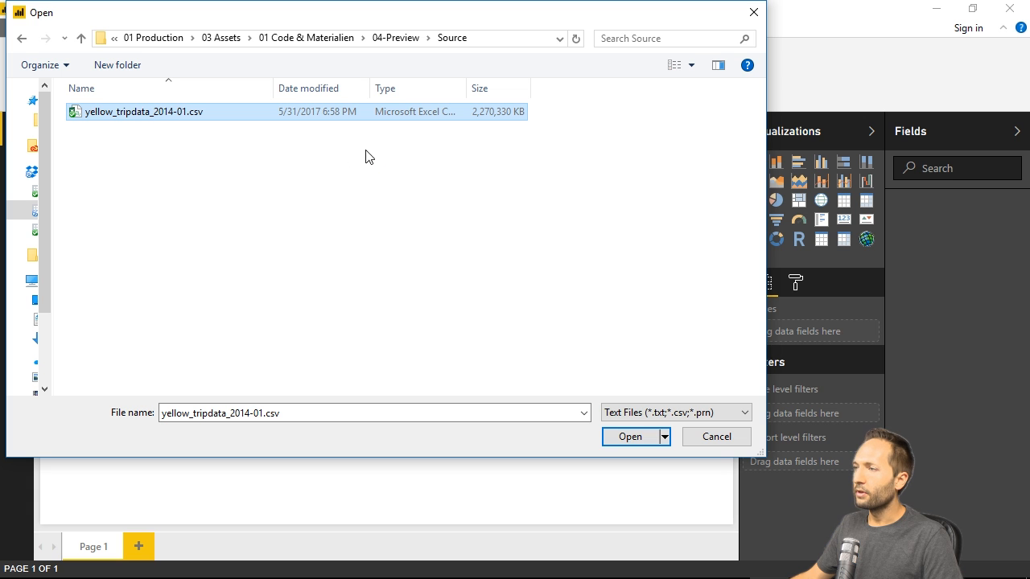
left_click(630, 436)
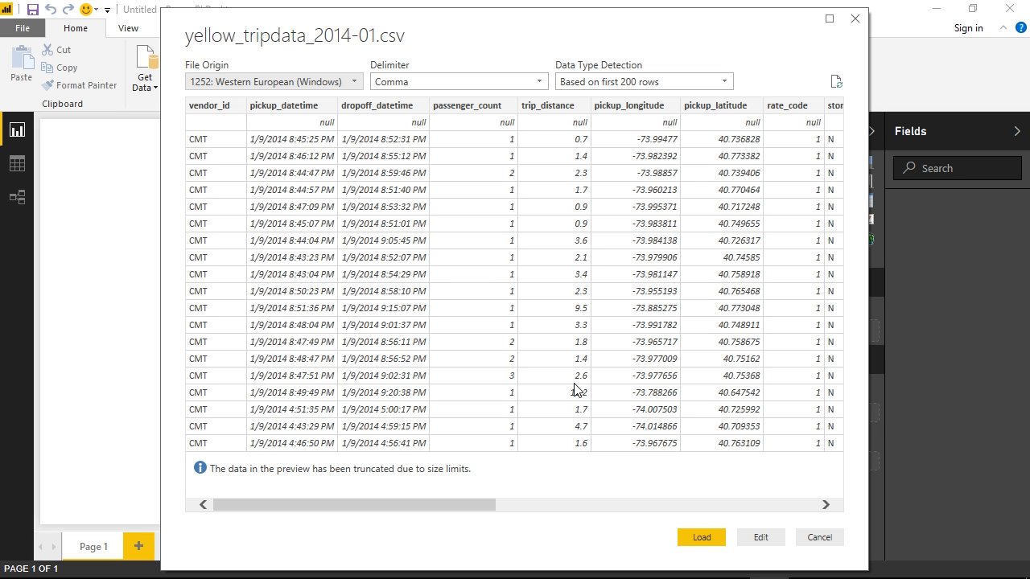
left_click(758, 542)
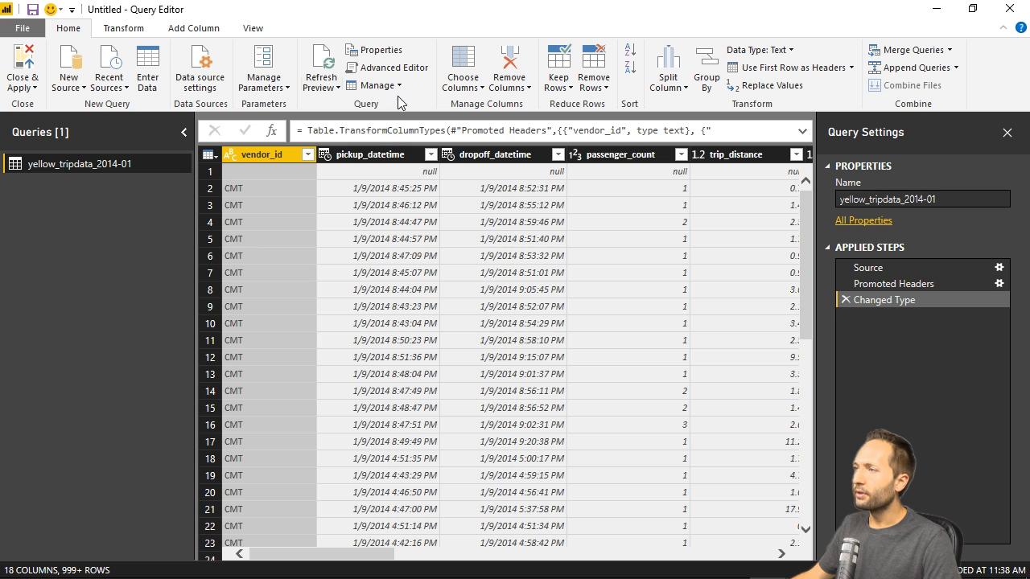
Remove the top 1 row, which is blank, from the yellow_tripdata_2014-01 query
left_click(603, 89)
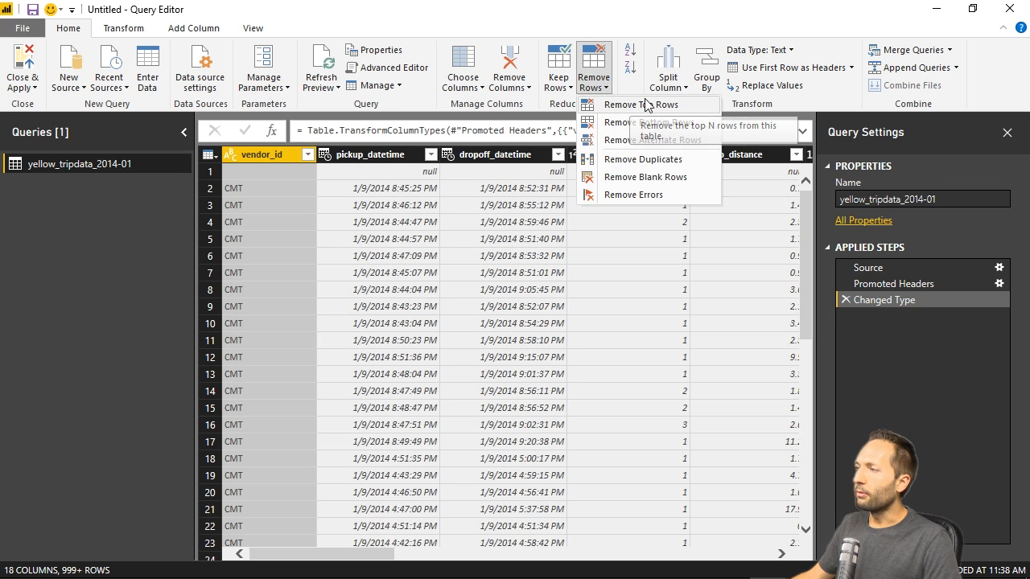
left_click(633, 105)
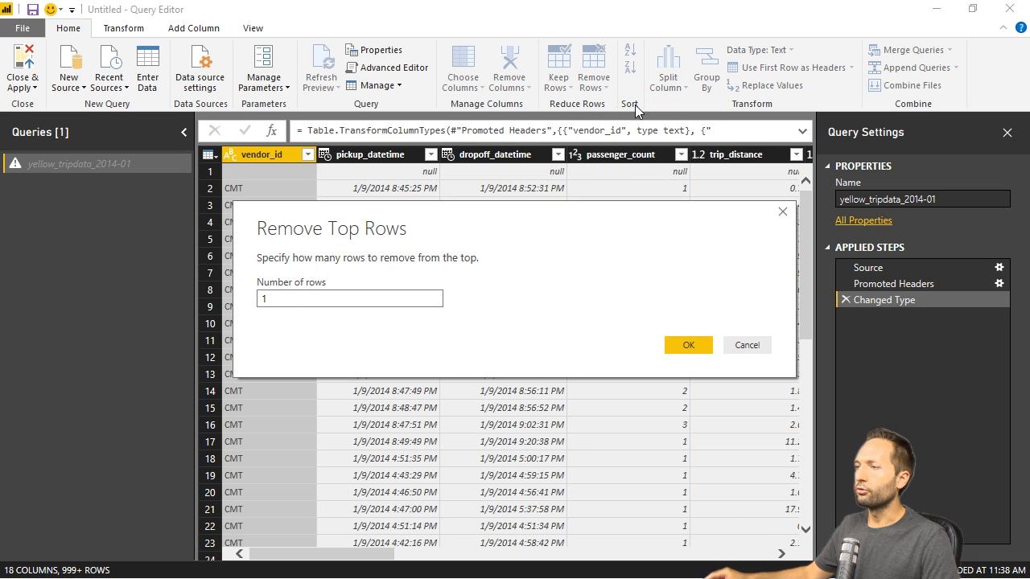
left_click(692, 345)
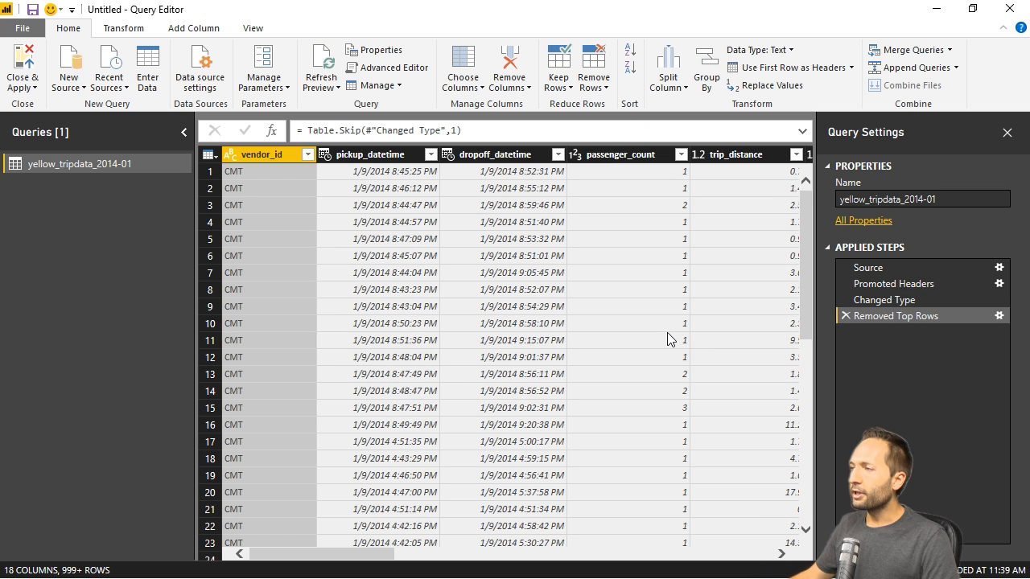
Keep only the columns pickup_datetime, passenger_count, trip_distance, rate_code, tip_amount and total_amount in the query
mouse_move(310, 554)
left_mouse_down()
mouse_move(533, 540)
mouse_move(694, 549)
mouse_move(386, 536)
mouse_move(306, 543)
left_mouse_up()
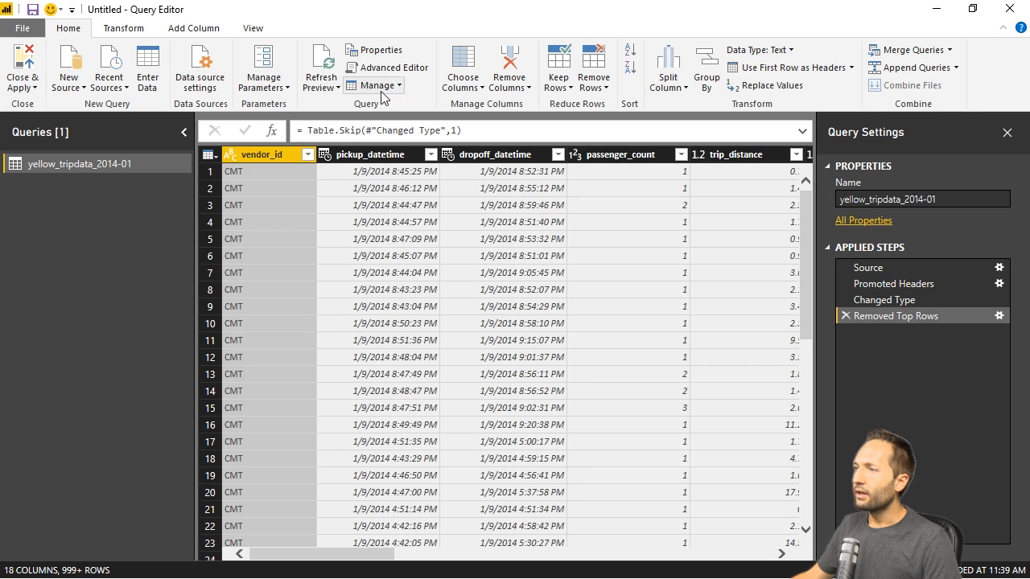
left_click(480, 89)
left_click(486, 105)
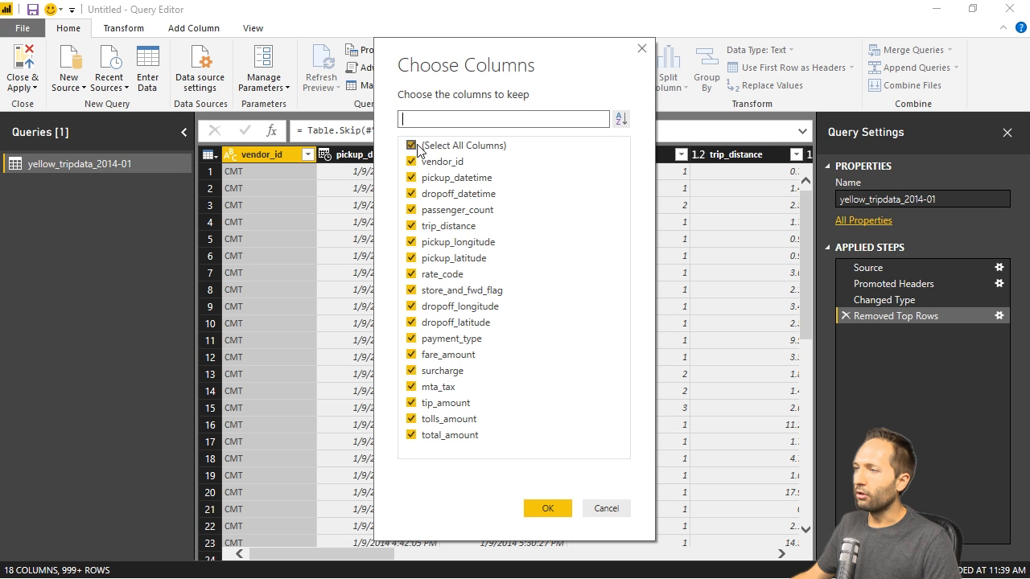
left_click(411, 146)
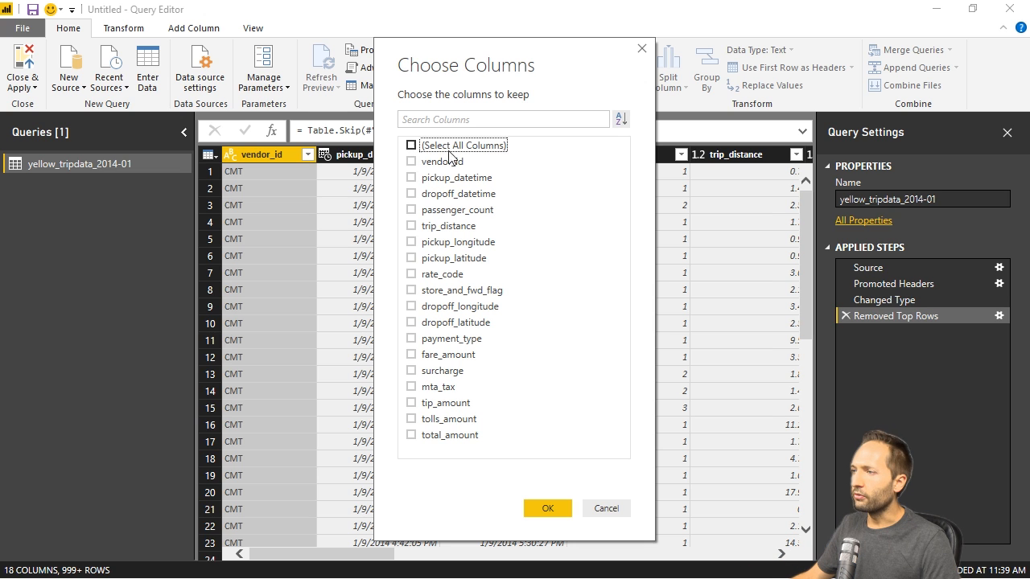
left_click(424, 183)
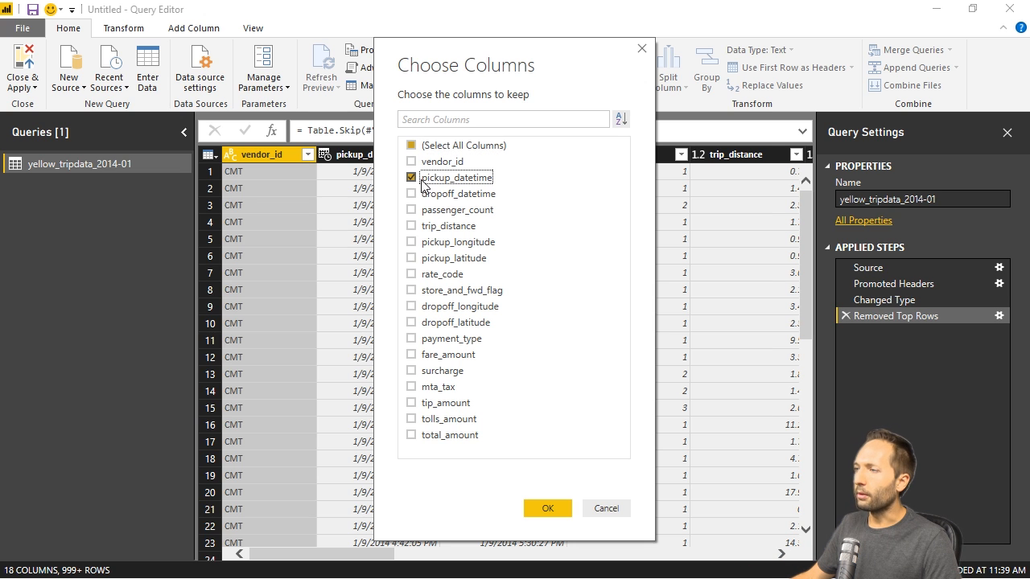
left_click(426, 212)
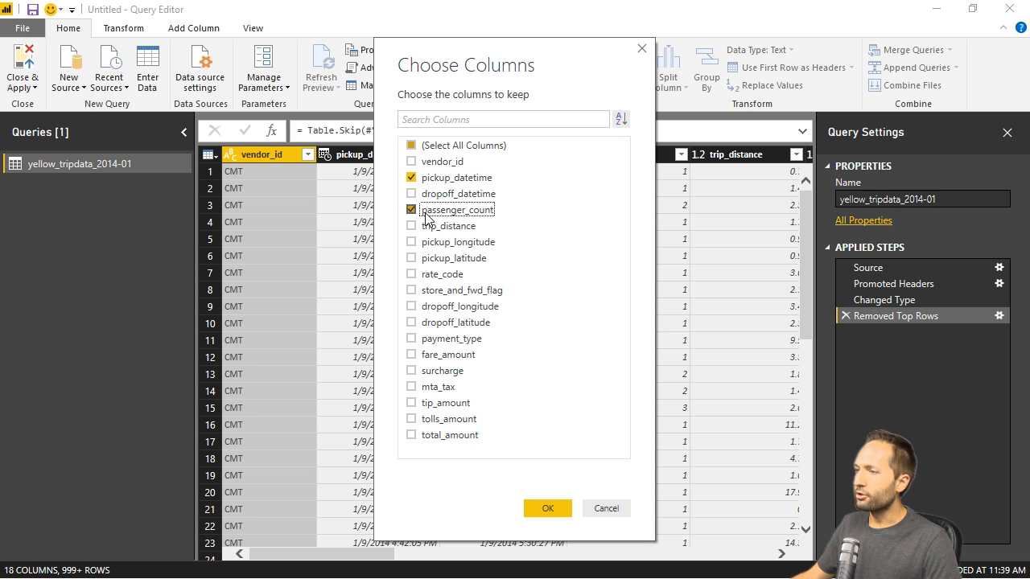
left_click(418, 228)
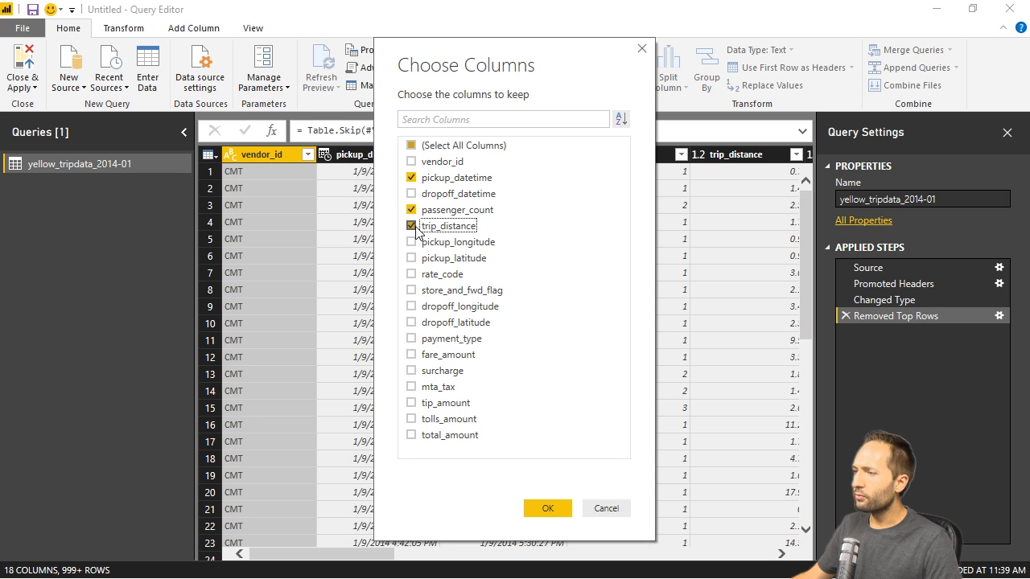
left_click(419, 275)
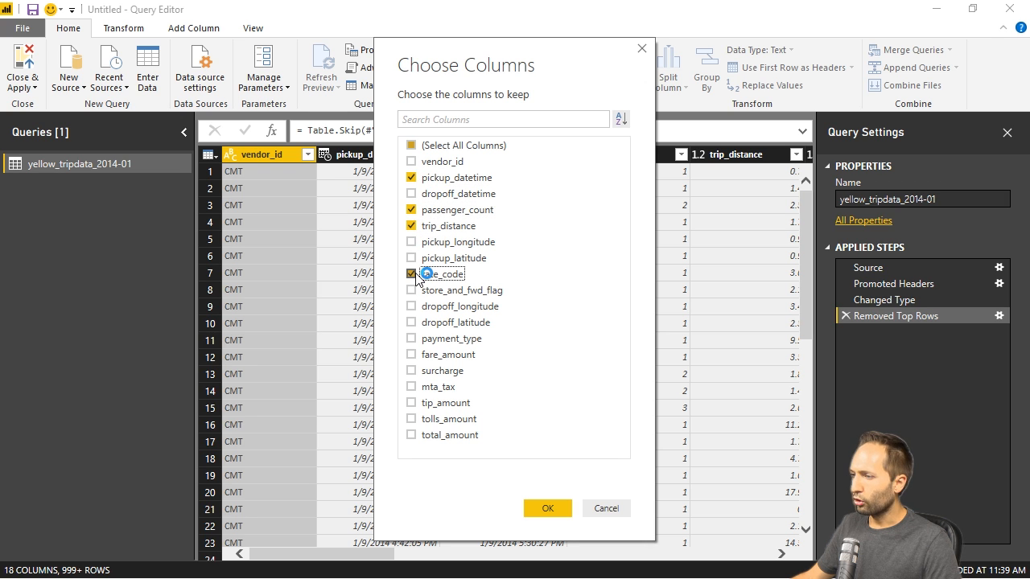
left_click(460, 400)
left_click(412, 435)
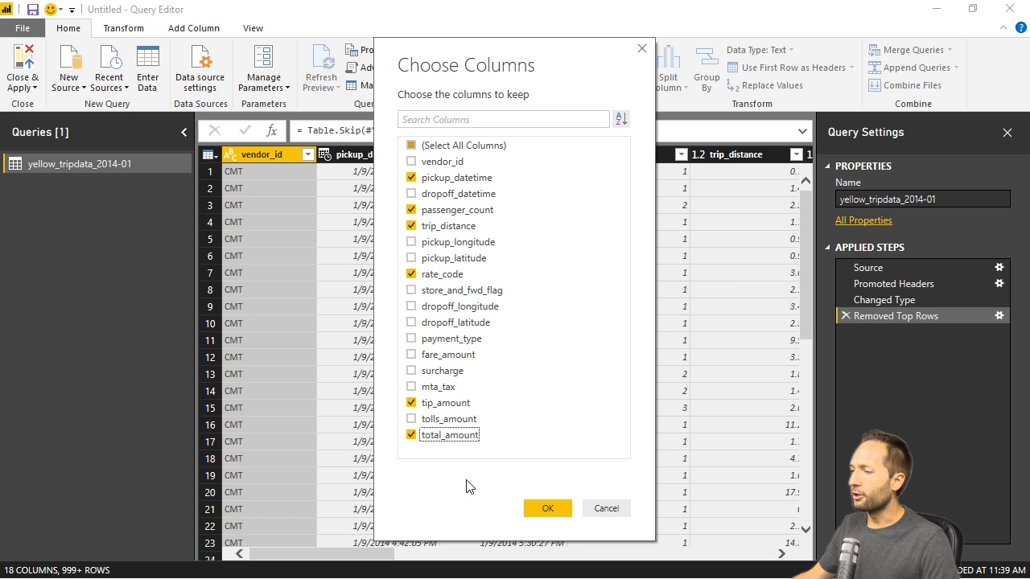
left_click(549, 510)
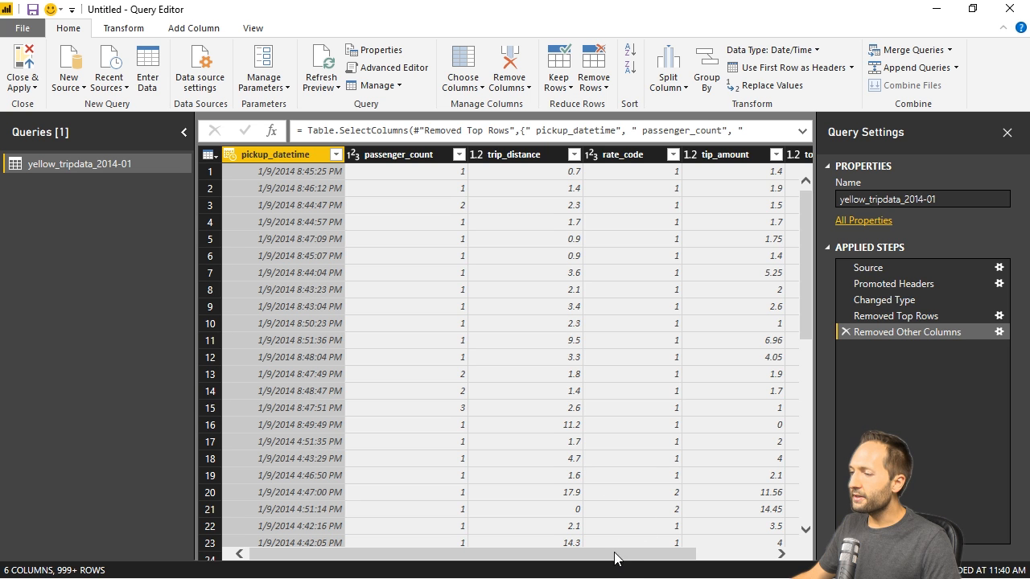
Filter the passenger_count column to exclude the value 0, after loading its complete value list
mouse_move(611, 561)
left_mouse_down()
mouse_move(733, 555)
mouse_move(599, 547)
left_mouse_up()
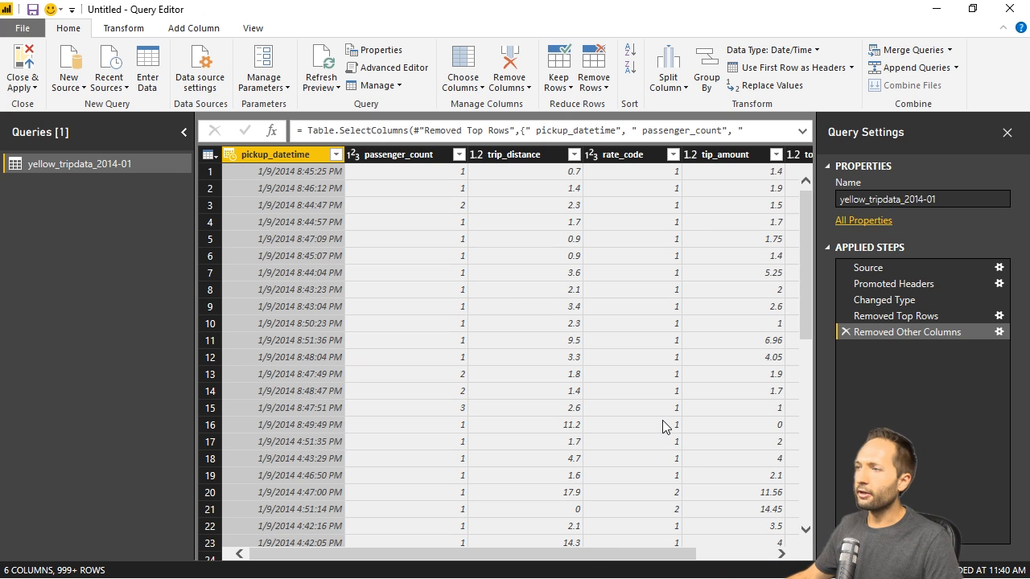
left_click(458, 155)
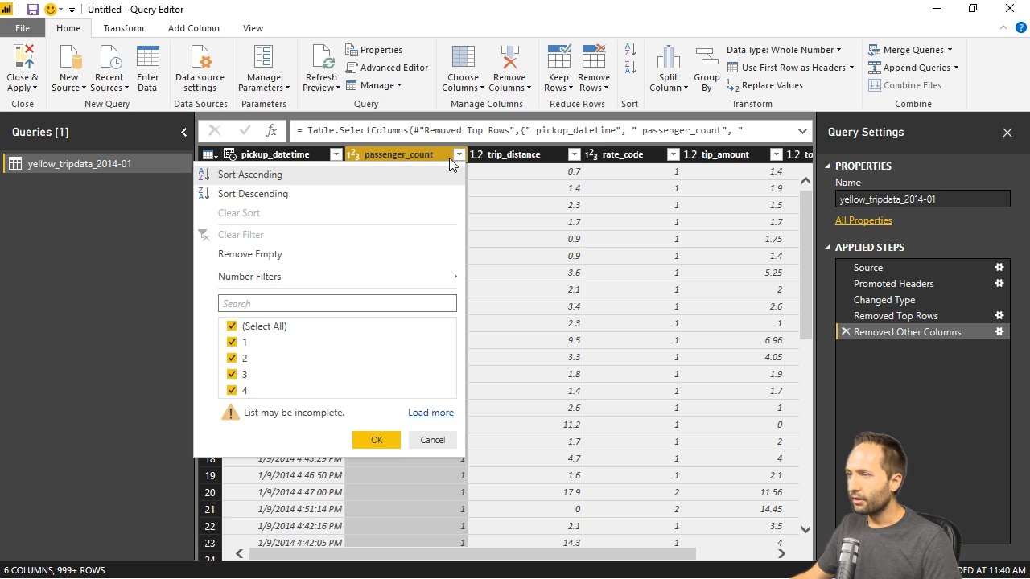
left_click(440, 412)
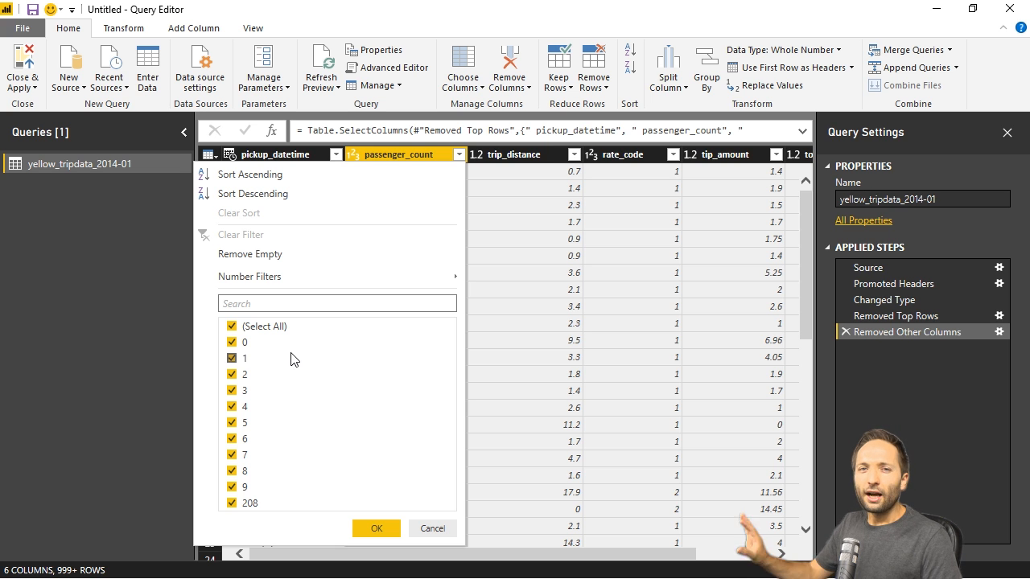
left_click(236, 343)
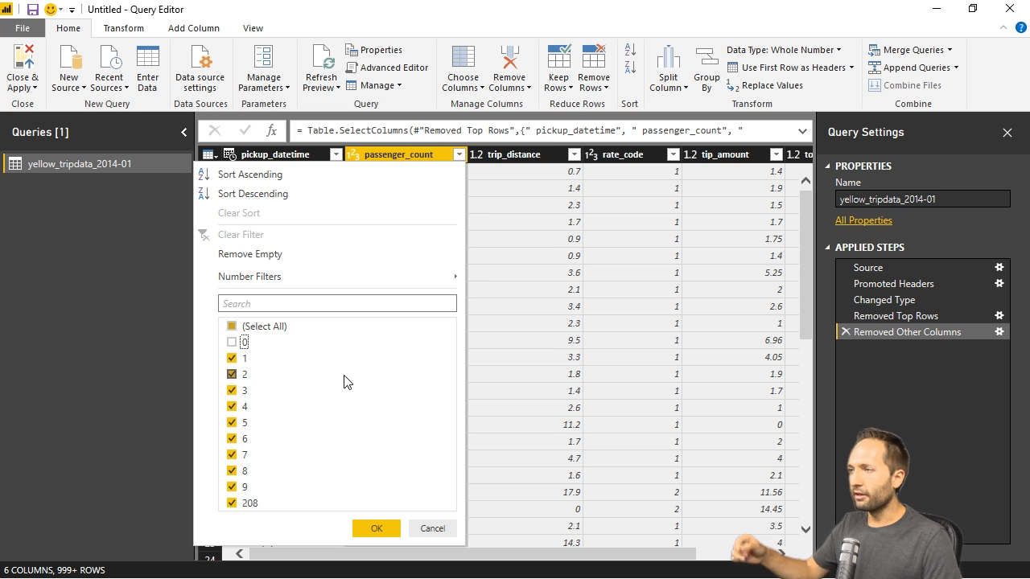
left_click(379, 531)
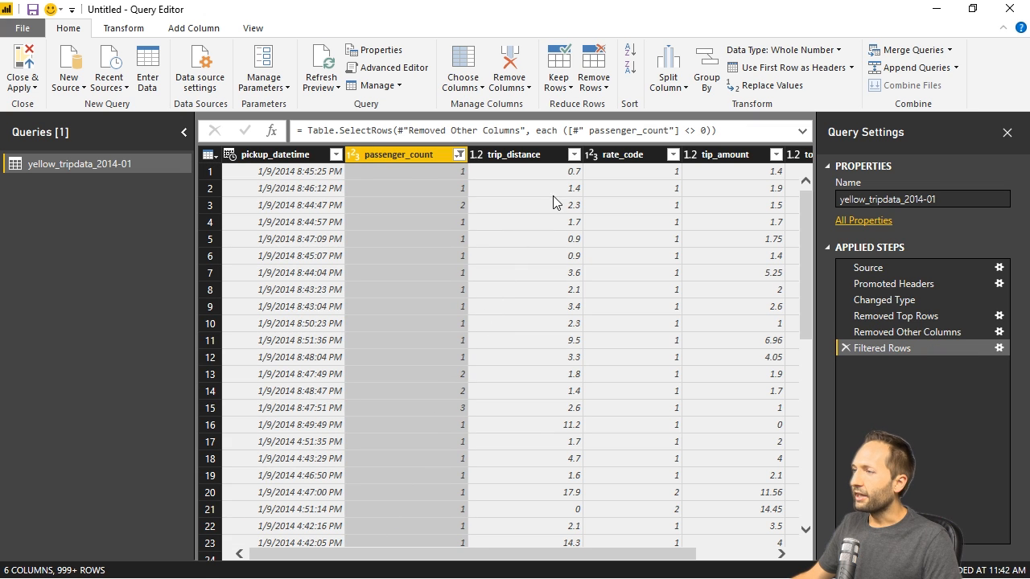
Filter the trip_distance column to exclude the value 0, and apply the query changes to load the data
left_click(573, 154)
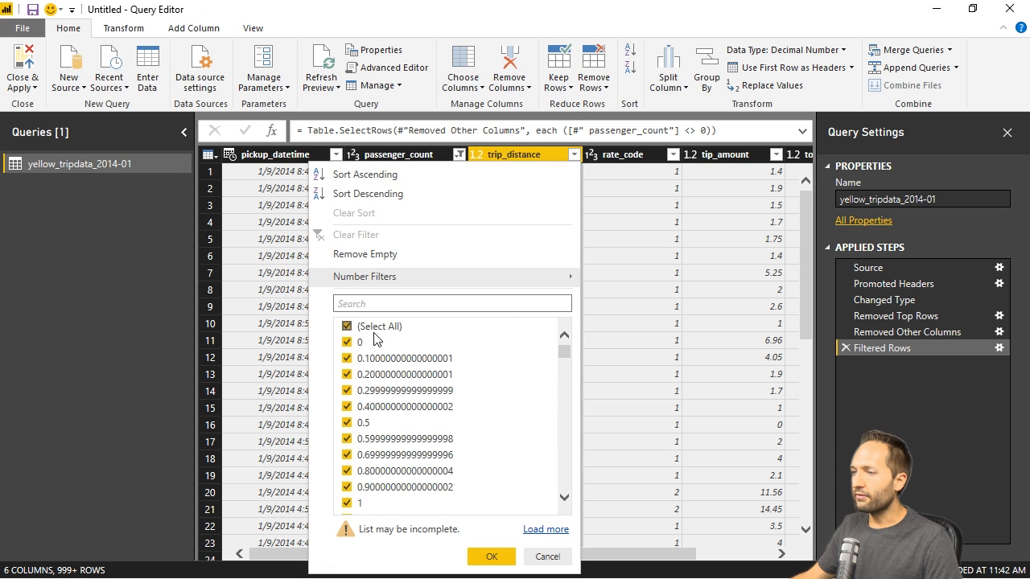
left_click(348, 343)
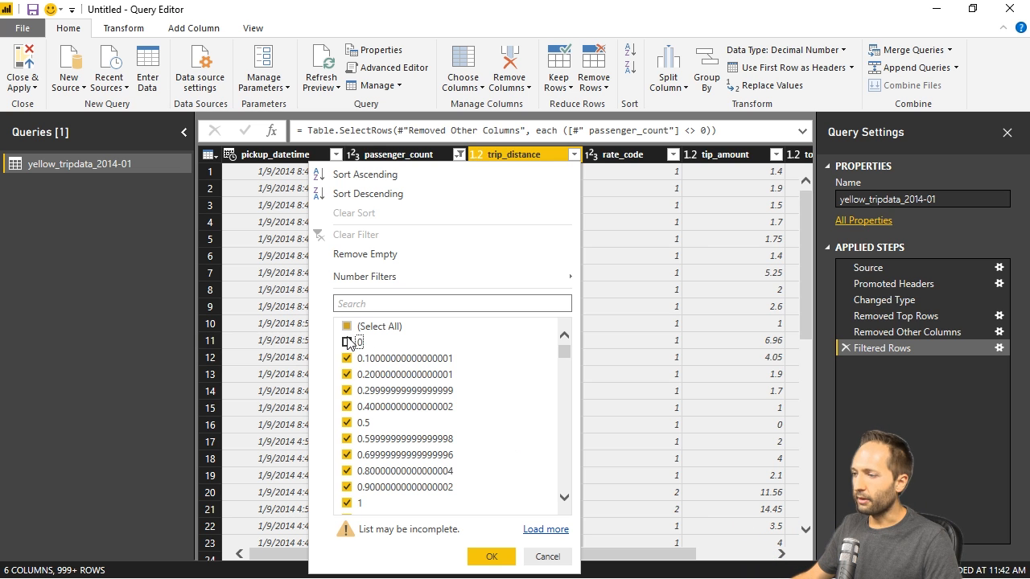
left_click(491, 556)
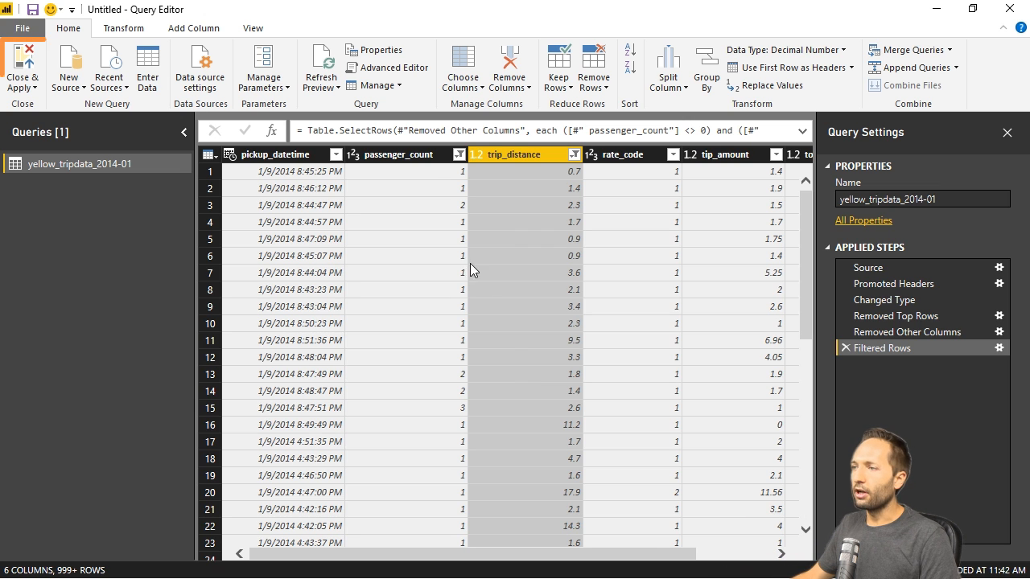
left_click(34, 68)
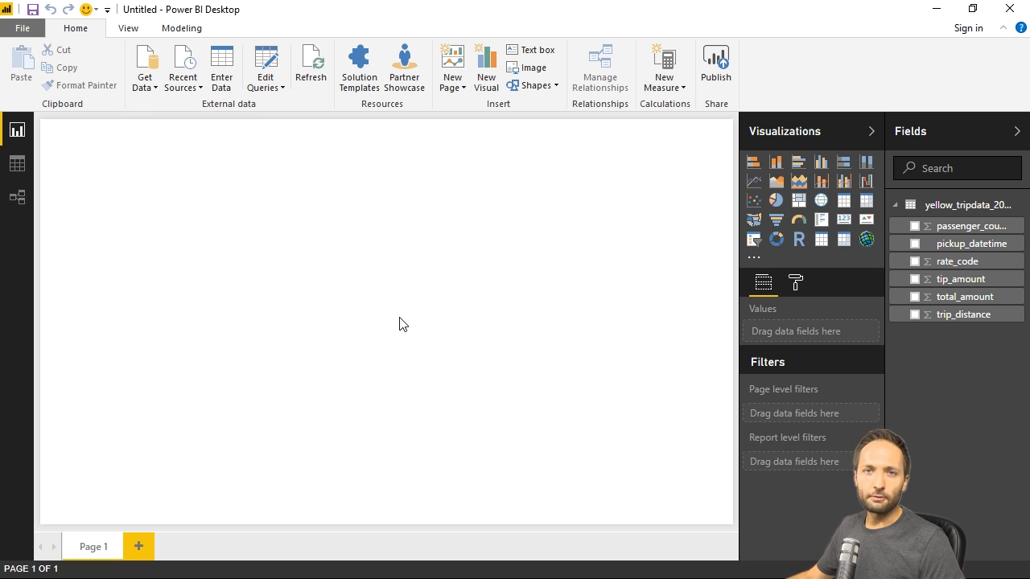
Change the data type of the pickup_datetime column to Date in the loaded table
left_click(17, 163)
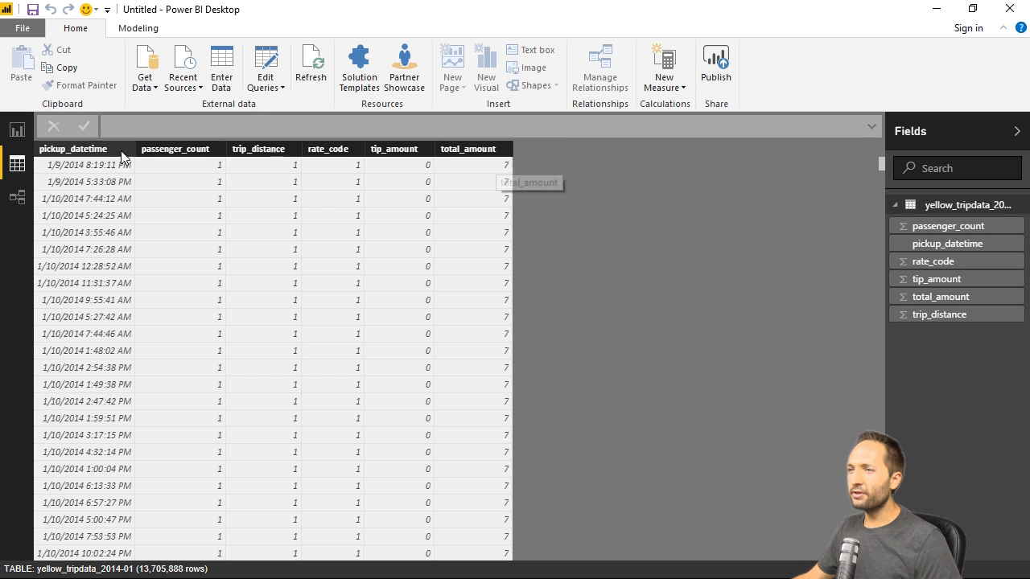
left_click(95, 155)
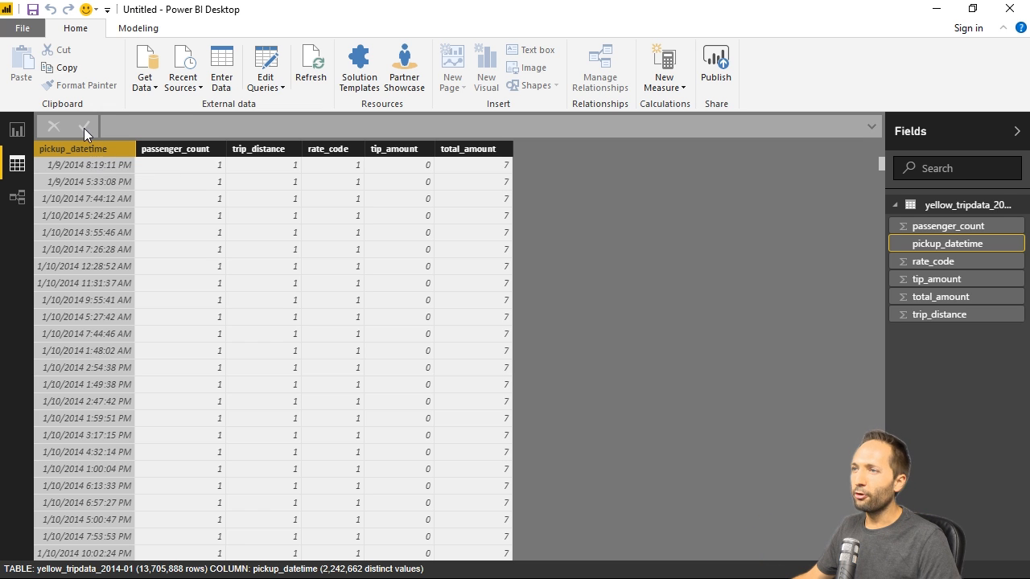
left_click(138, 29)
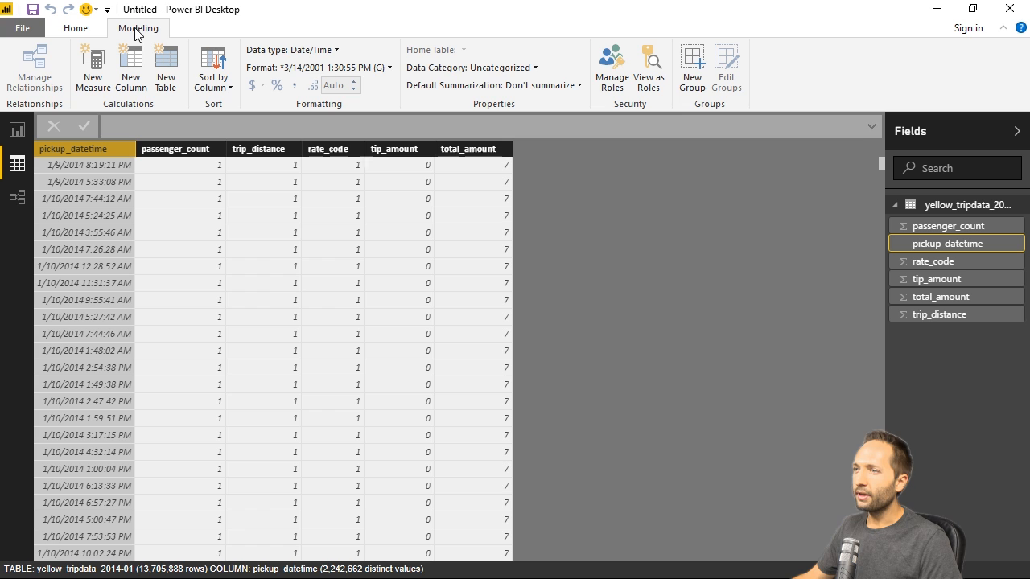
left_click(331, 51)
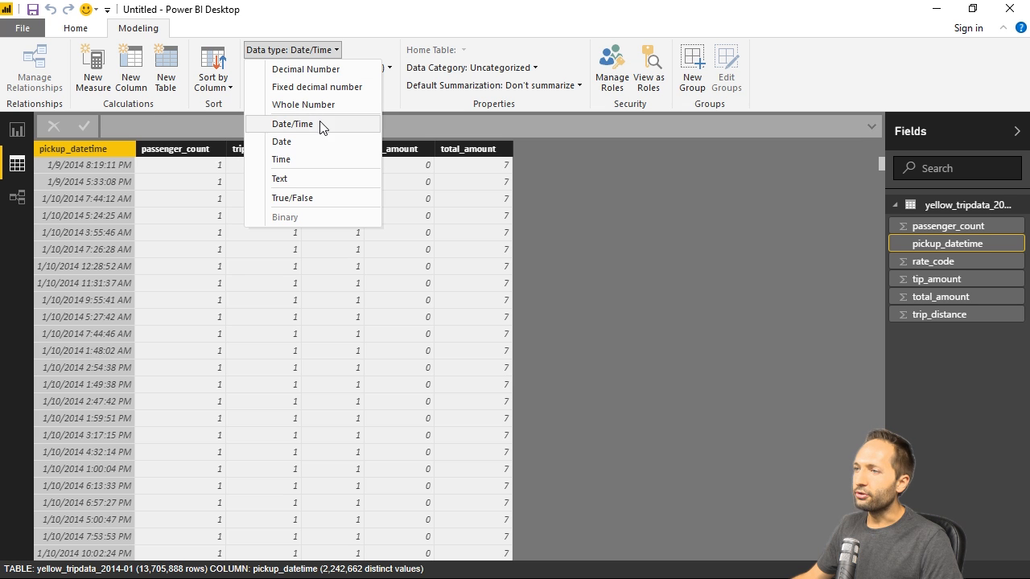
left_click(299, 143)
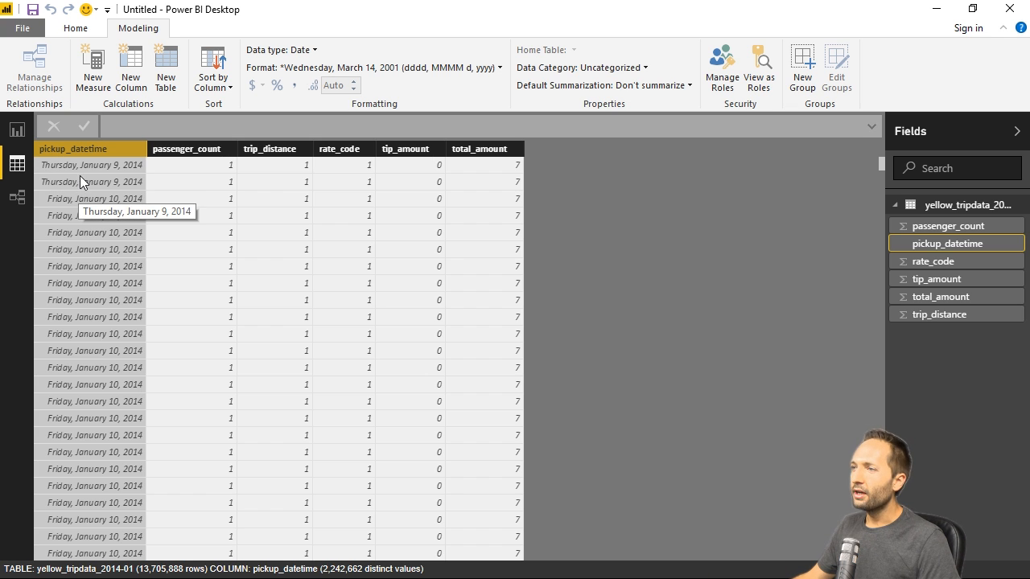
Look over the date and time display formats available for the pickup_datetime column
left_click(494, 69)
mouse_move(349, 127)
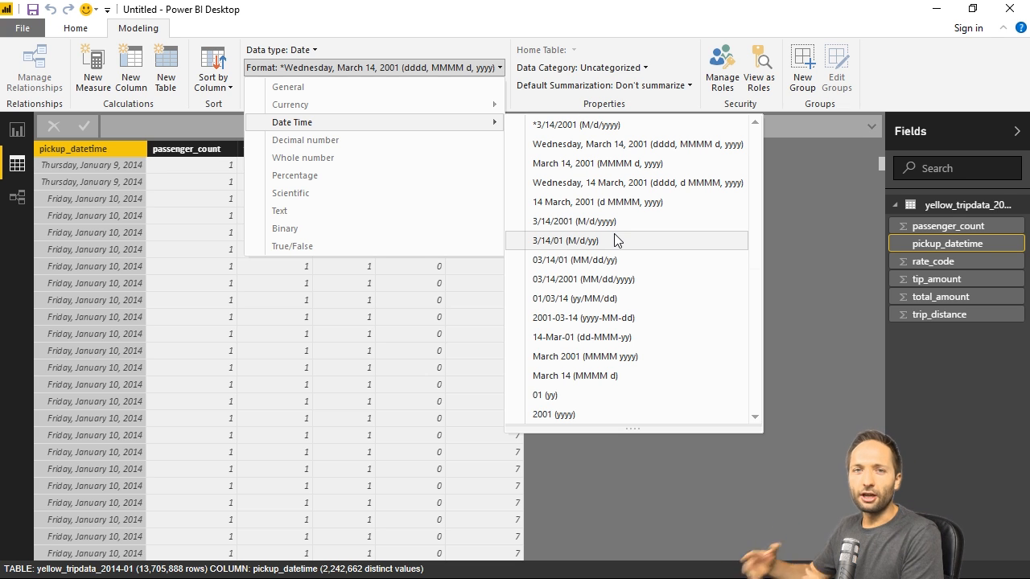
left_click(821, 273)
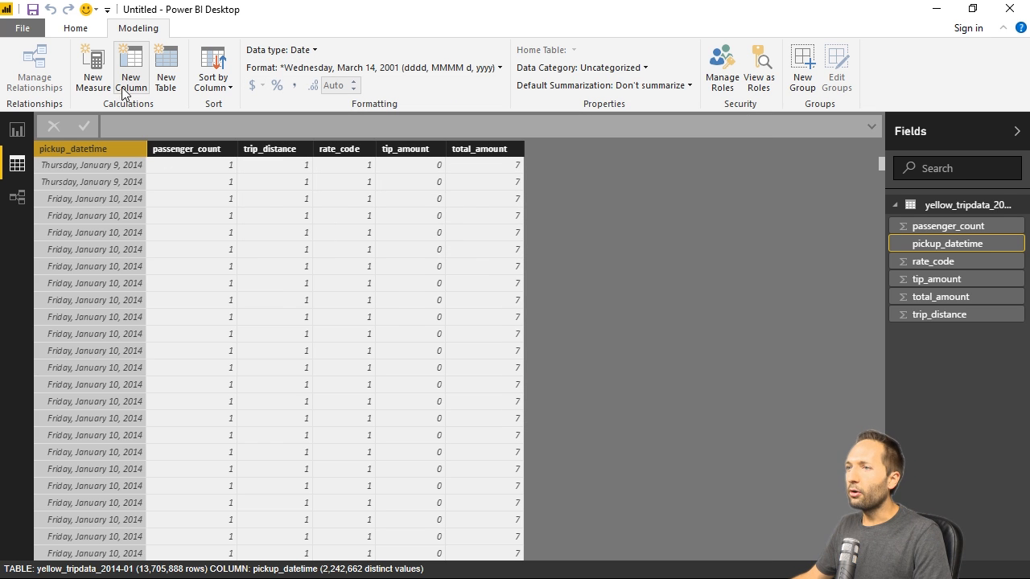
Add a new calculated column named WEEKDAY to the yellow_tripdata_2014-01 table
left_click(130, 82)
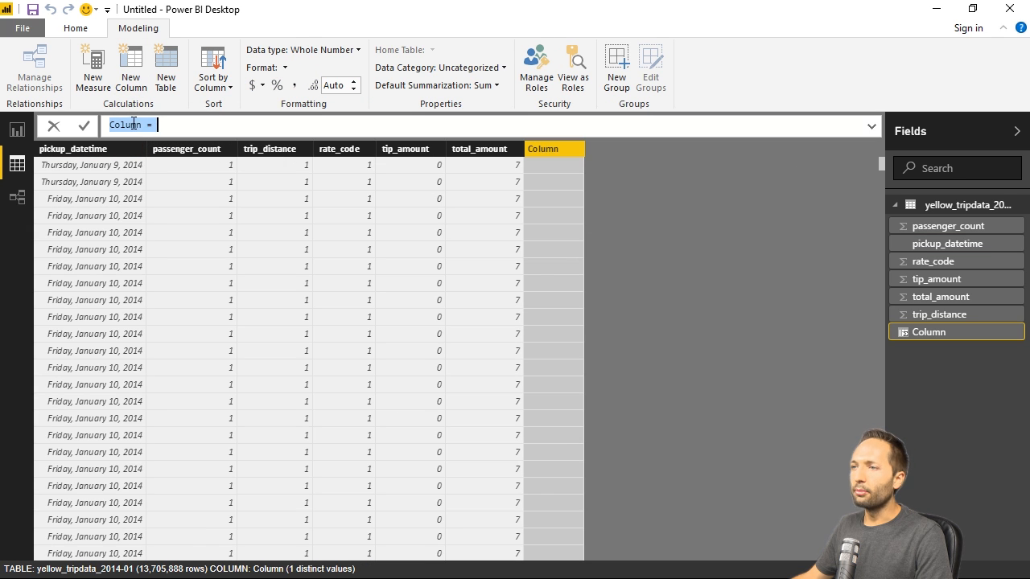
left_click_drag(140, 125, 96, 126)
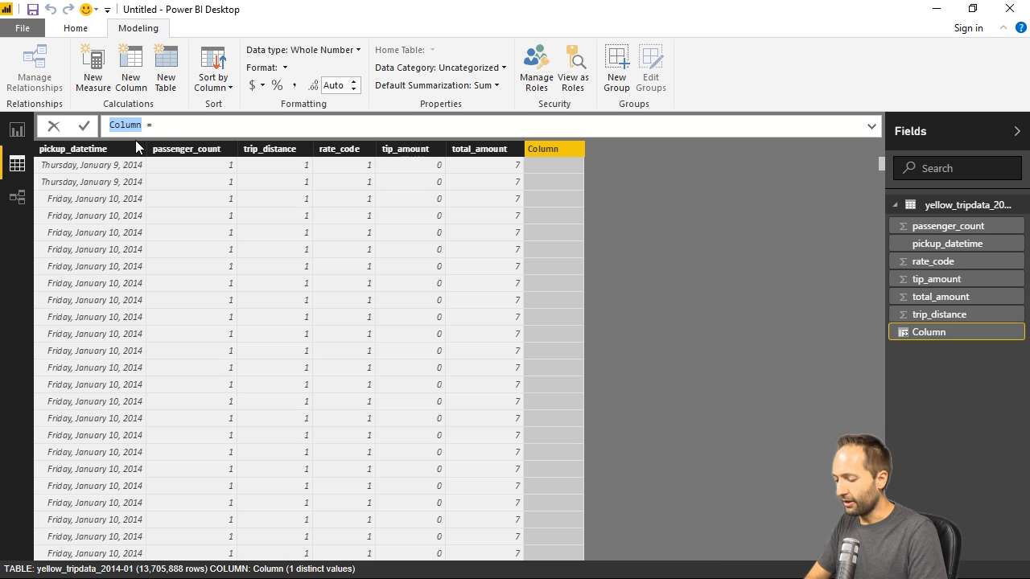
type("WEEKDAY = ")
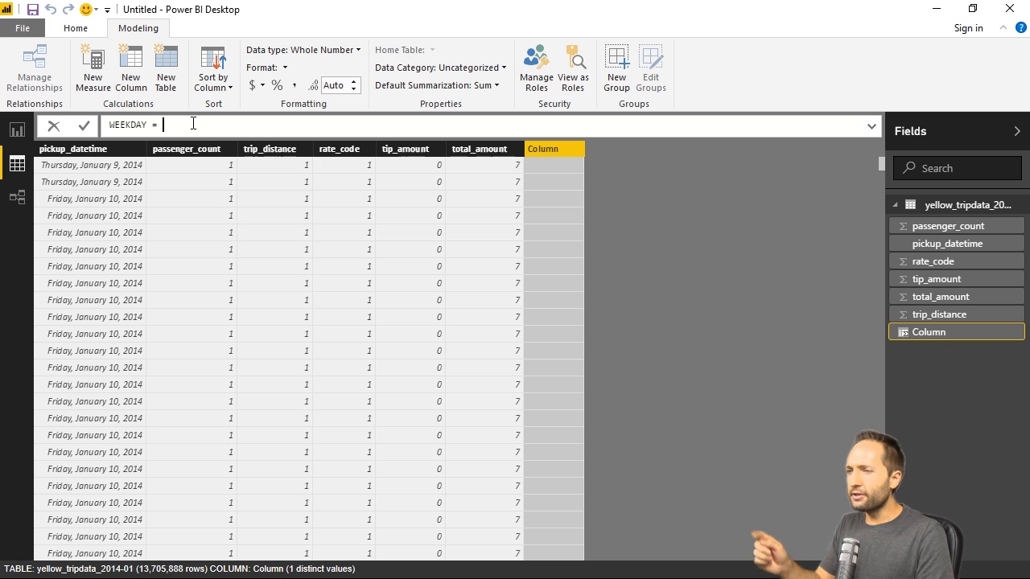
Define the WEEKDAY column with the formula FORMAT([ pickup_datetime],"DDD")
type("for")
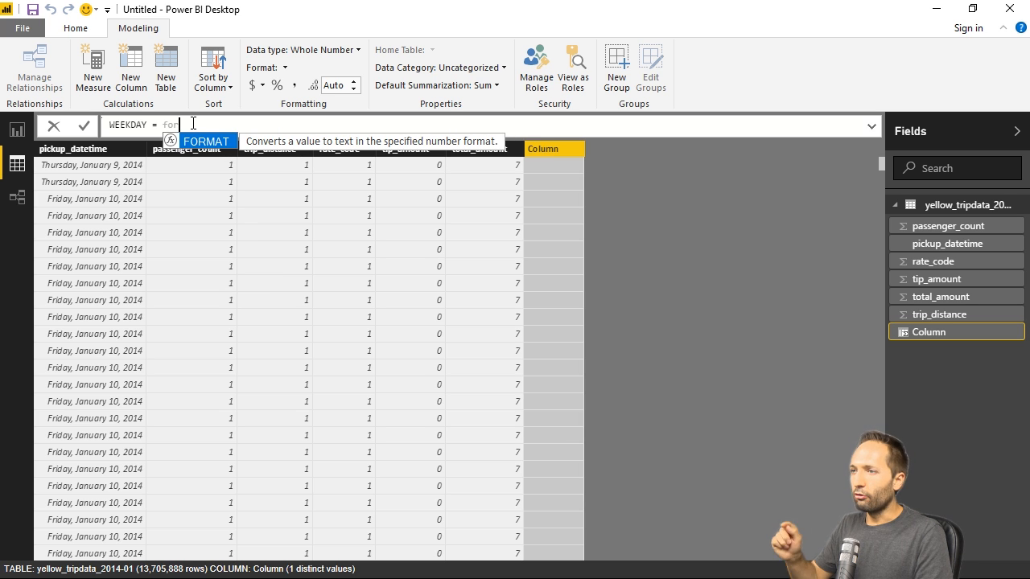
key("Tab")
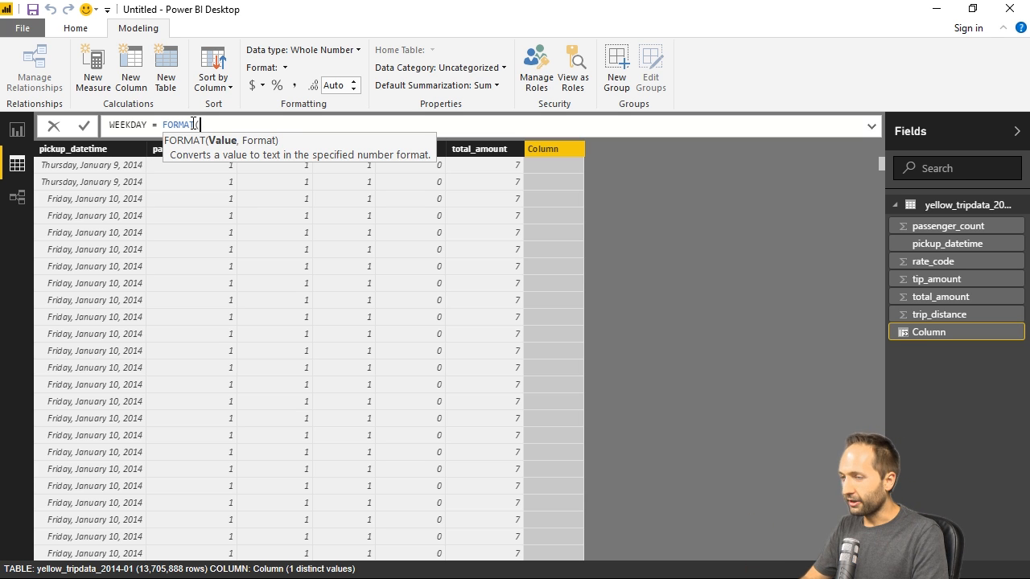
type("[")
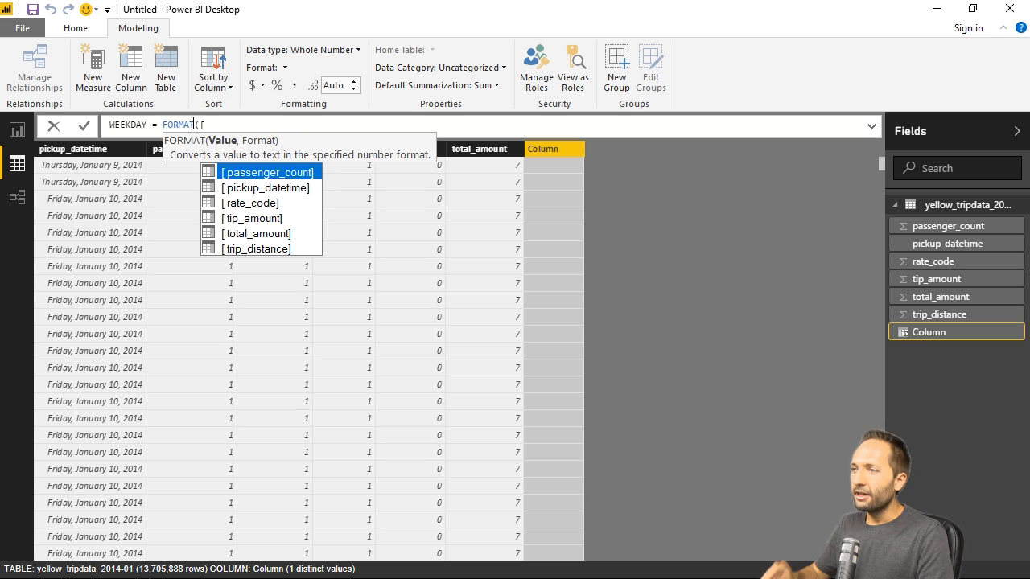
key("Down")
key("Up")
key("Down")
key("Down")
key("Down")
key("Down")
key("Down")
key("Up")
key("Up")
key("Up")
key("Up")
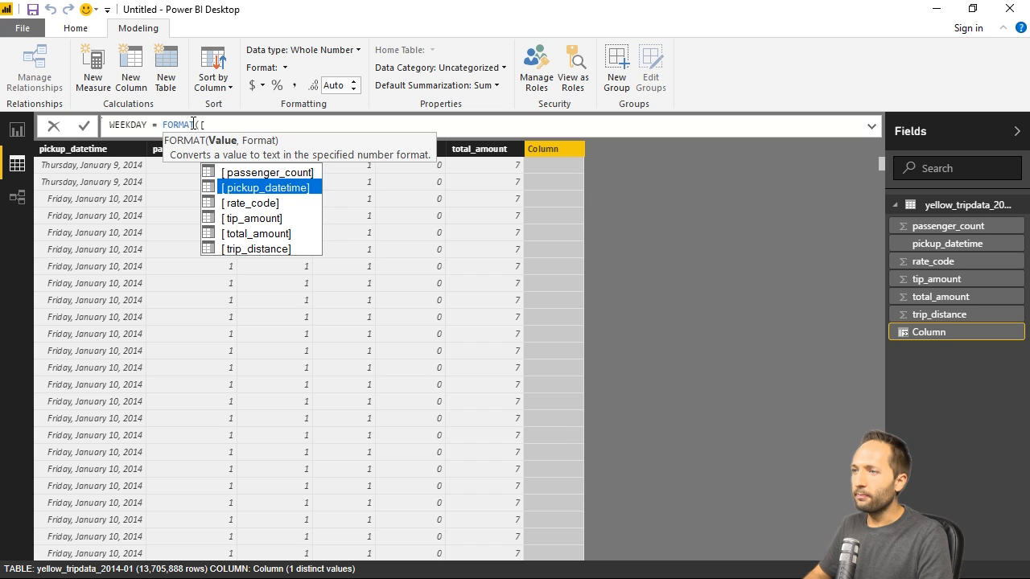
key("Tab")
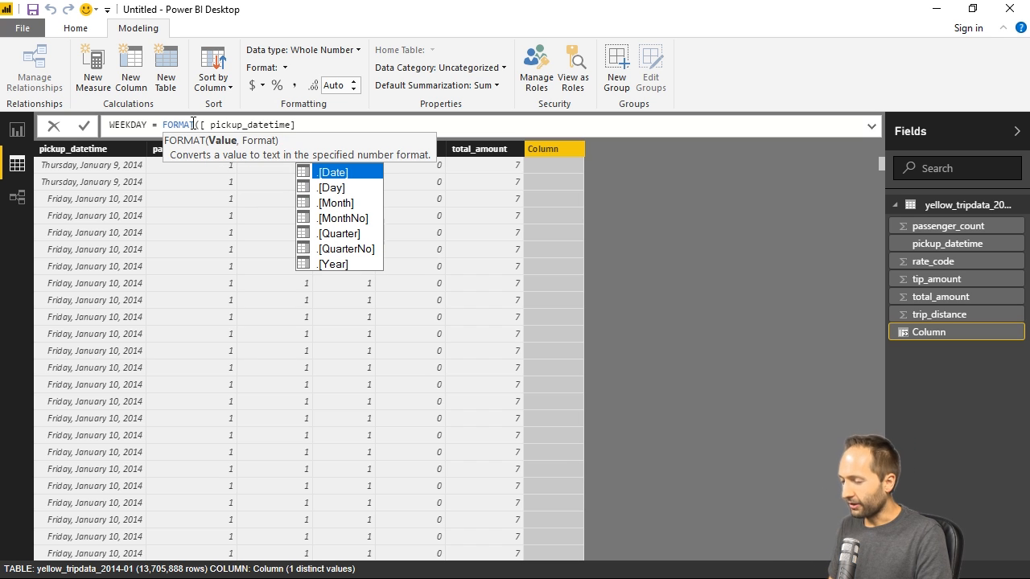
type(",")
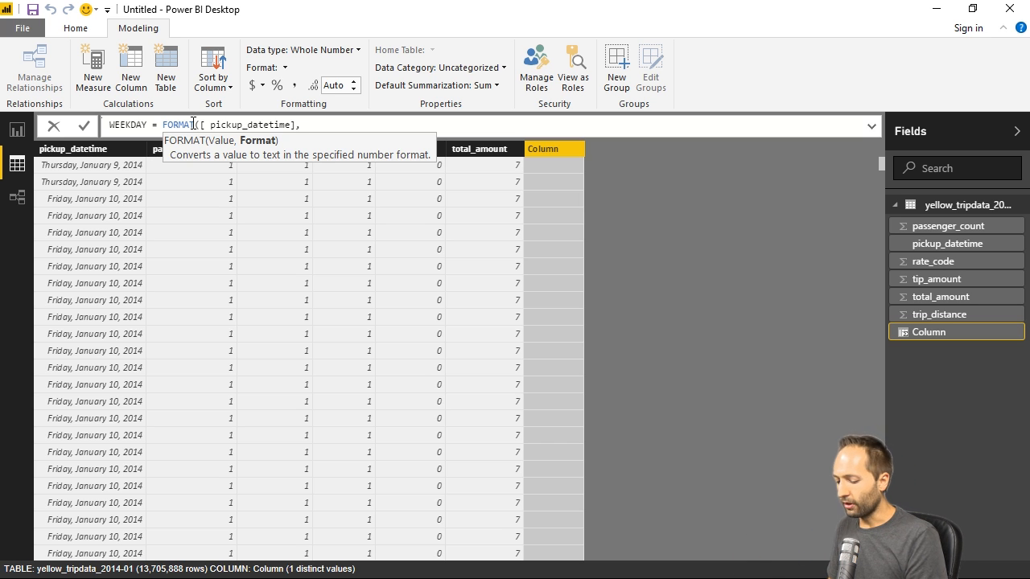
type("DDD")
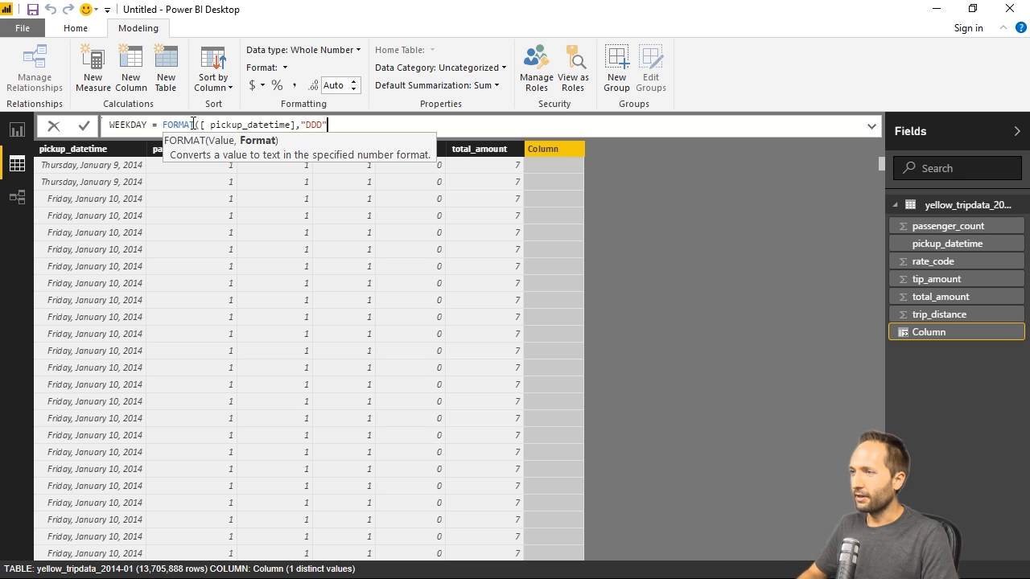
type(")")
key("Return")
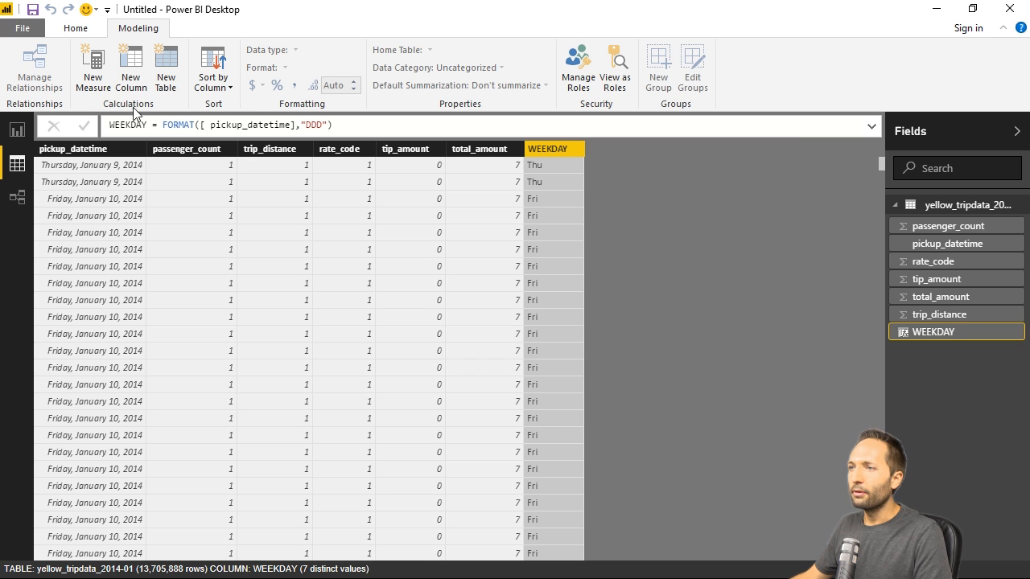
Add another calculated column named WEEKDAY-NR to the yellow_tripdata_2014-01 table
left_click(130, 81)
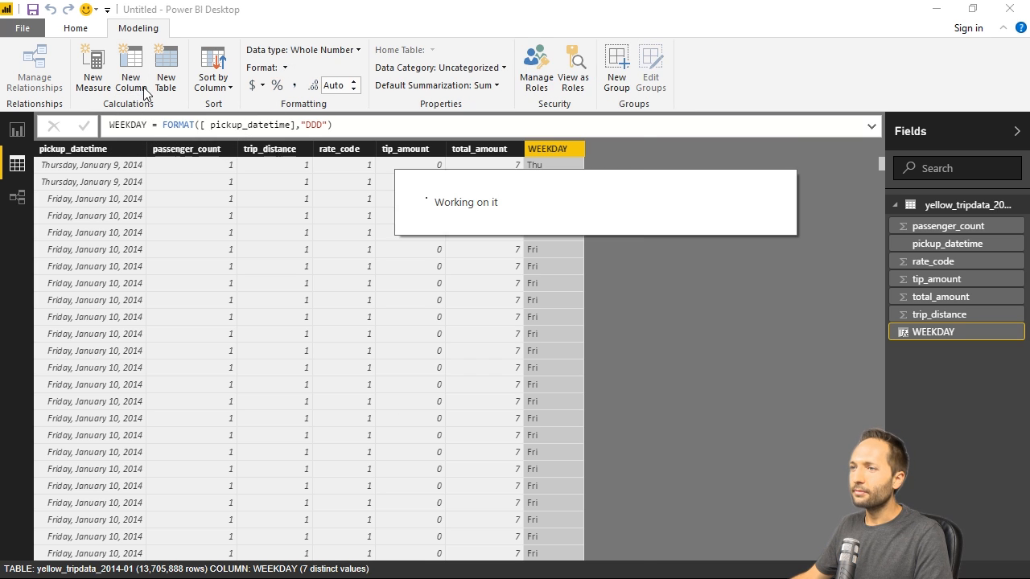
double_click(125, 125)
type("WEEKDAY-NR = ")
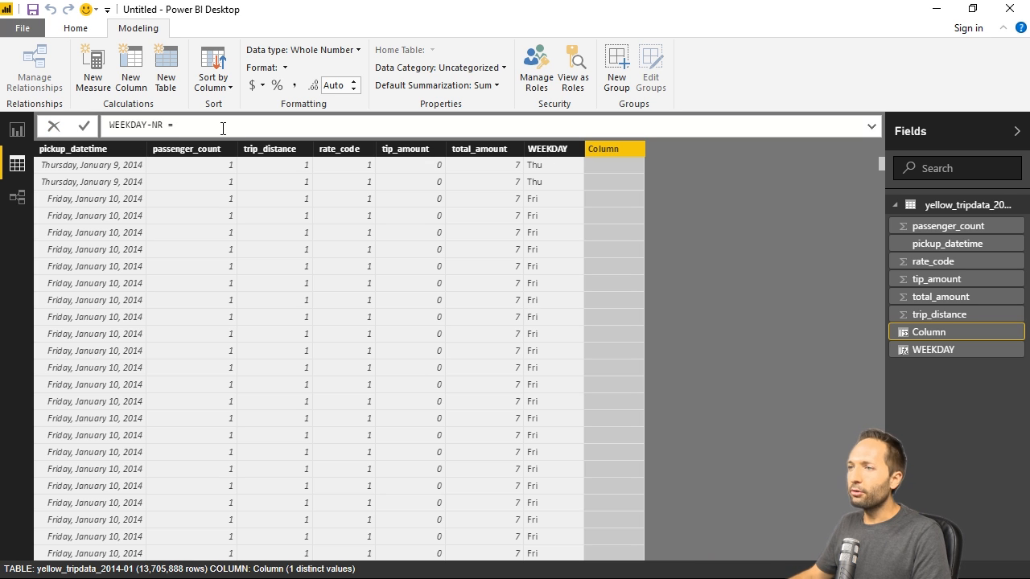
Define the WEEKDAY-NR column with the formula WEEKDAY([ pickup_datetime],2), so that Monday counts as 1
type("week")
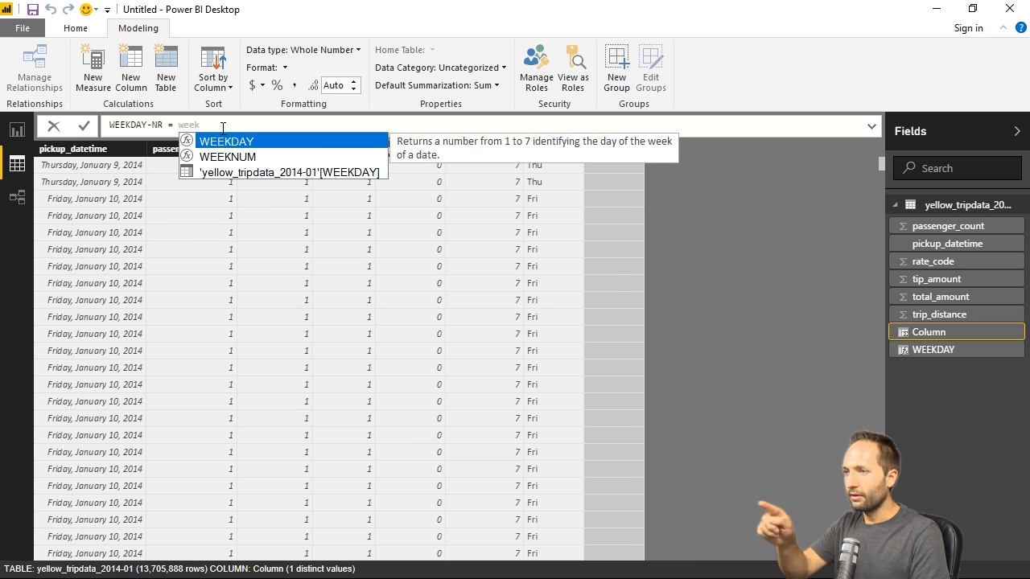
key("Tab")
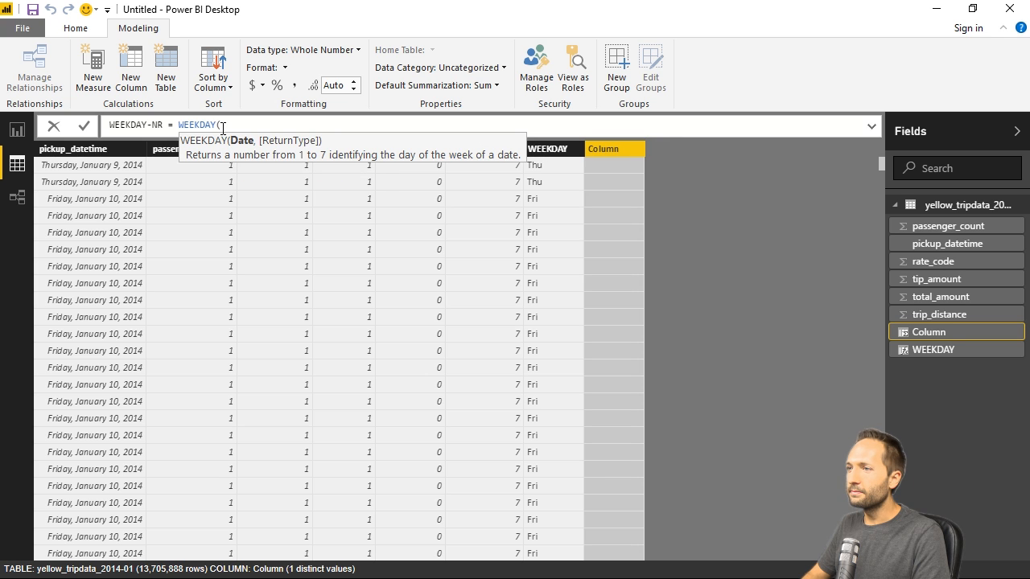
type("[")
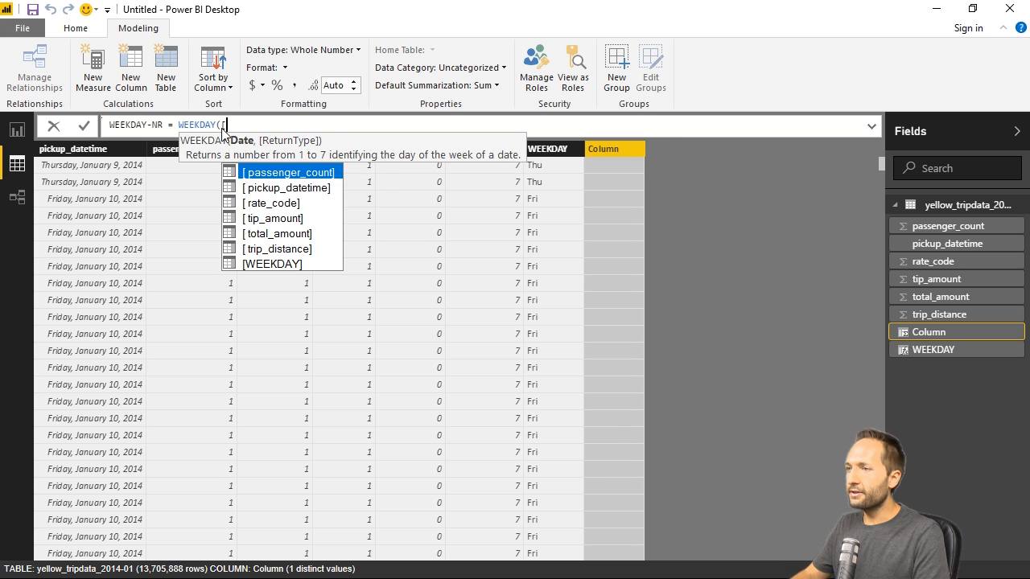
key("Down")
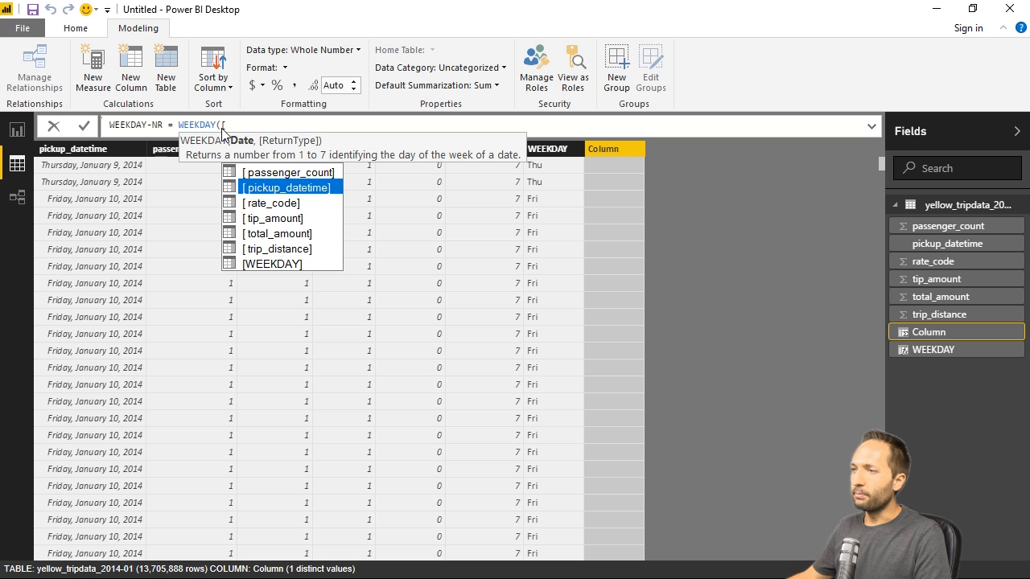
double_click(279, 187)
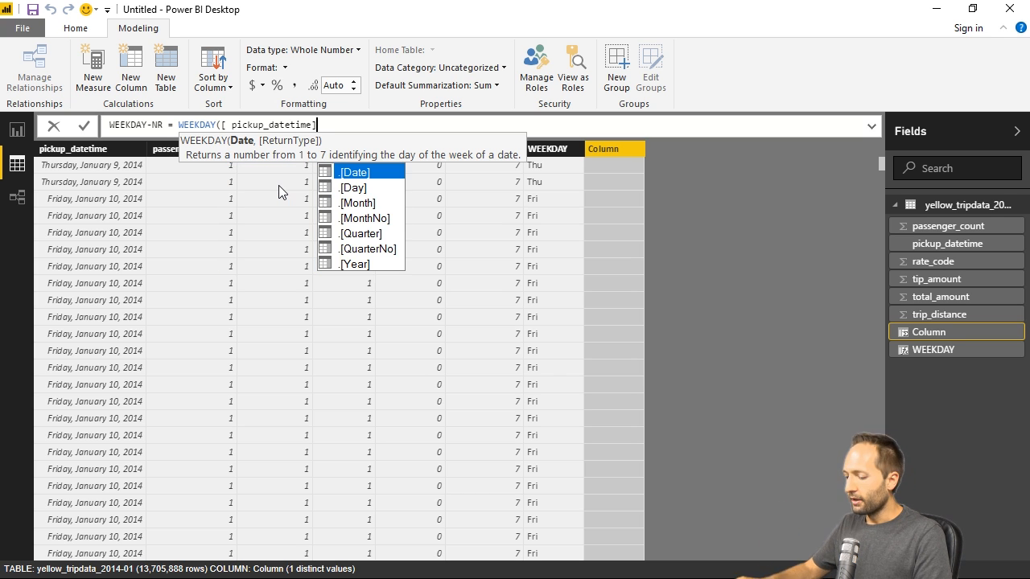
type(",")
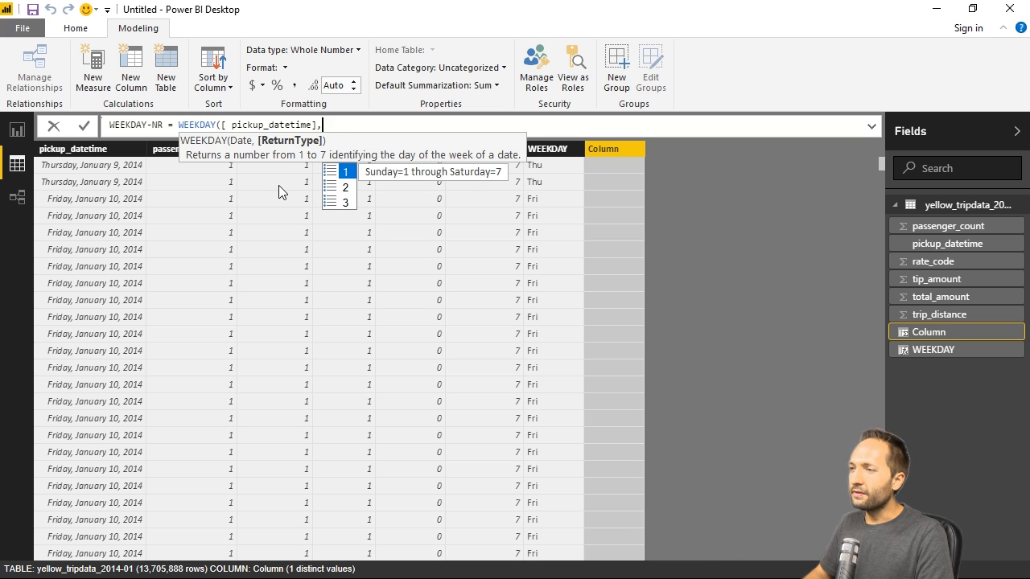
key("Down")
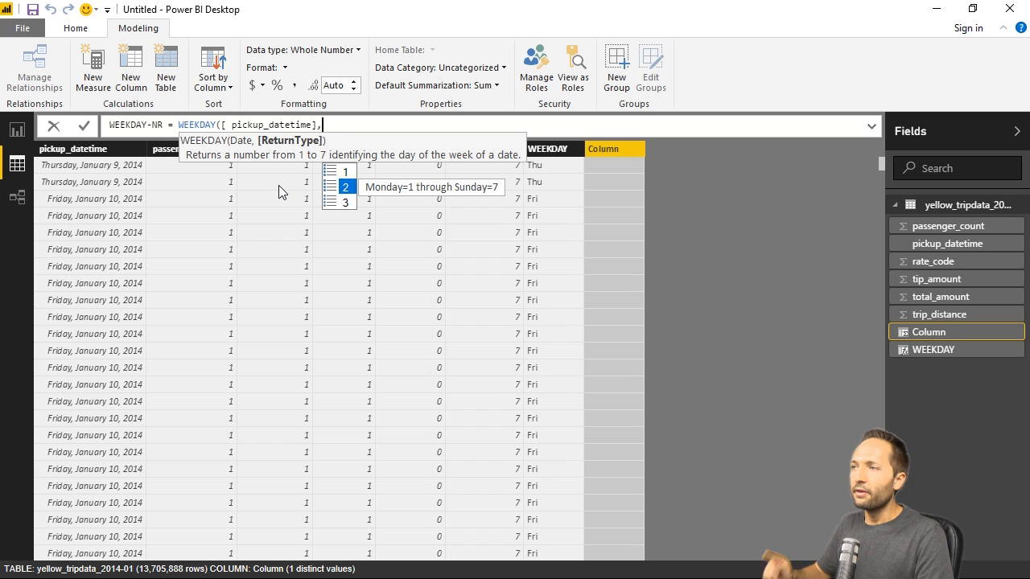
type("2")
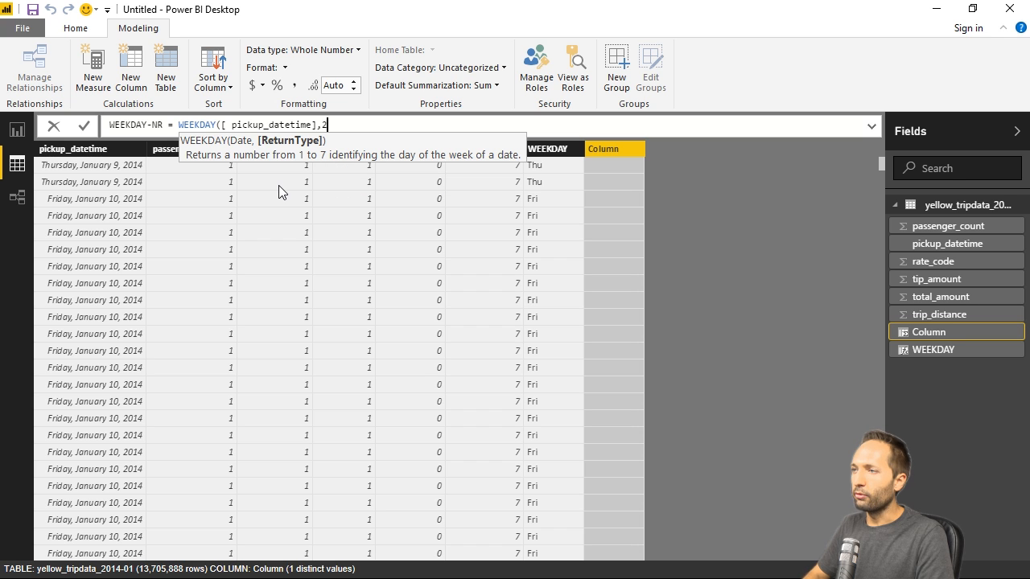
type(")")
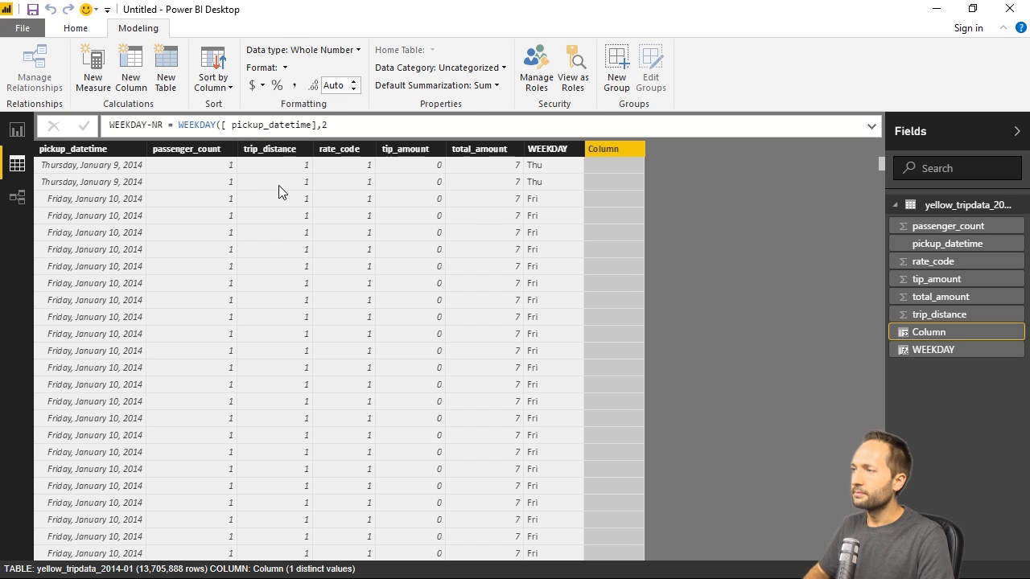
key("Return")
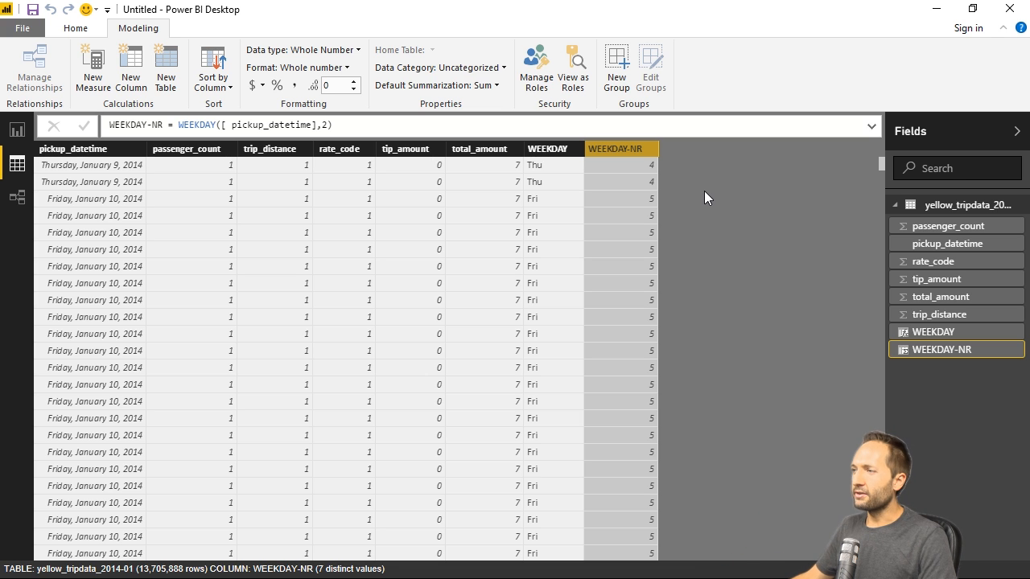
Sort the WEEKDAY column by the WEEKDAY-NR column
left_click(553, 154)
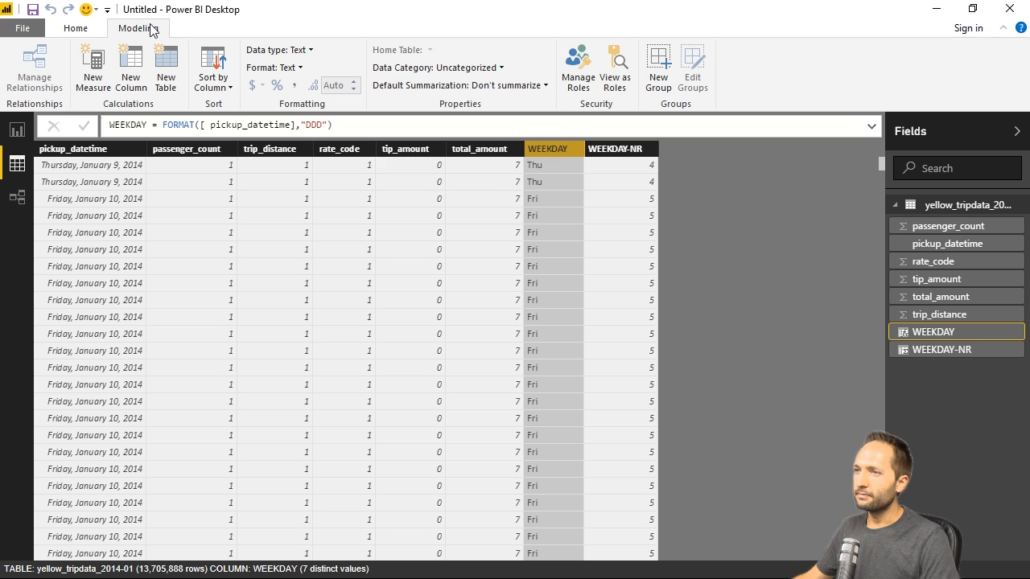
left_click(228, 88)
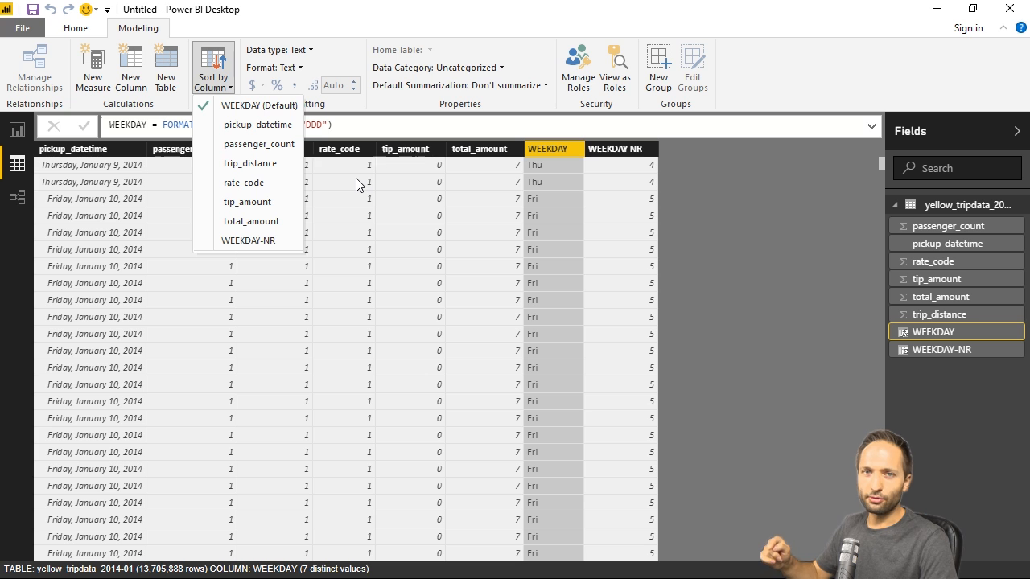
left_click(248, 241)
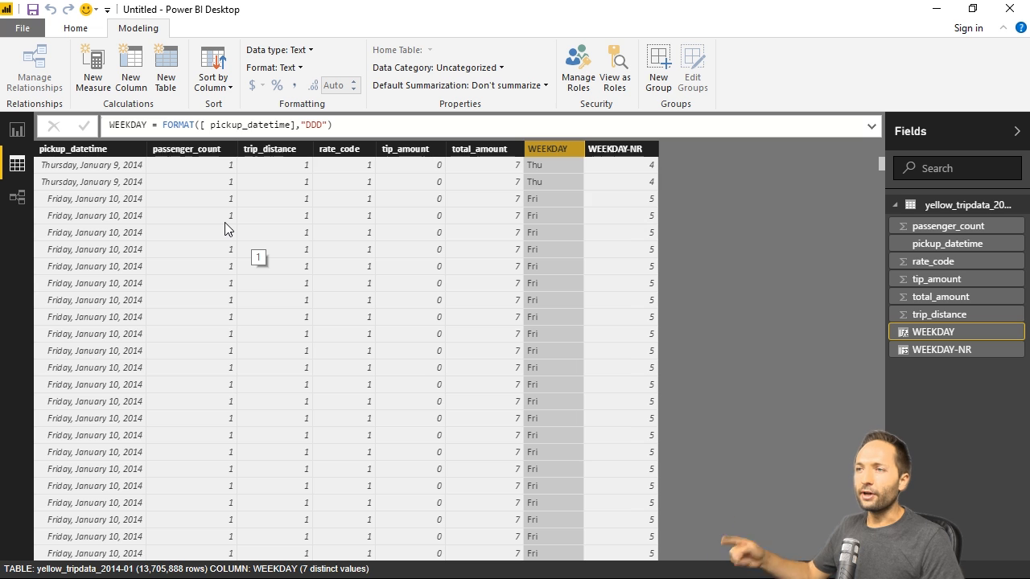
Insert the new table visual on the empty report page and show it in focus mode
left_click(17, 130)
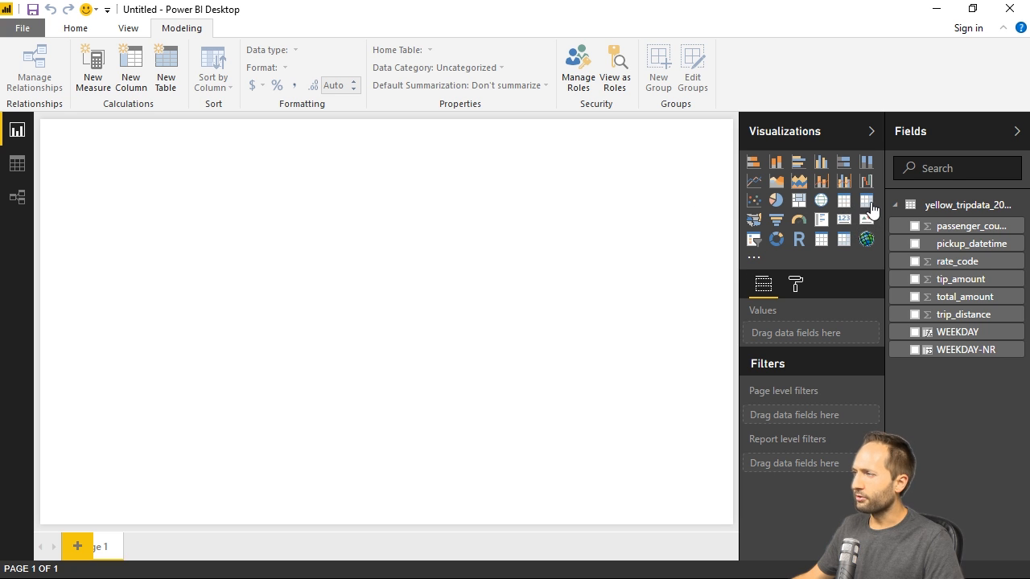
left_click(820, 240)
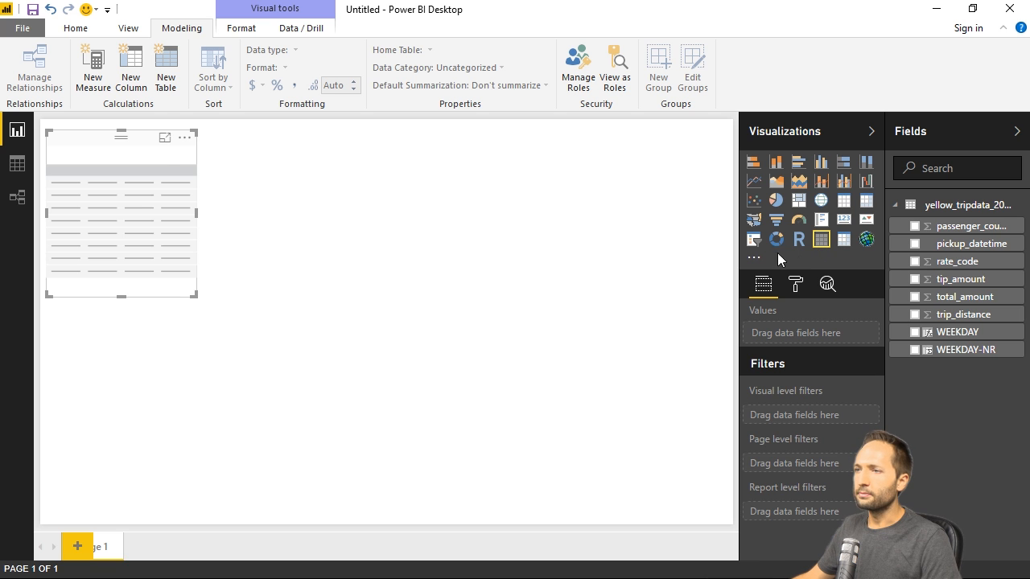
left_click(165, 138)
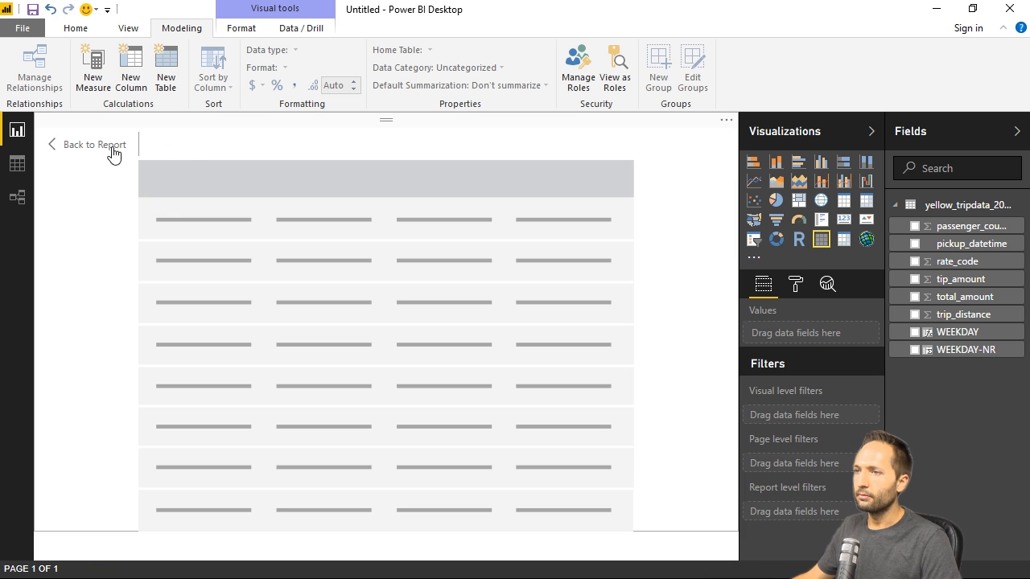
left_click(114, 153)
left_click(165, 139)
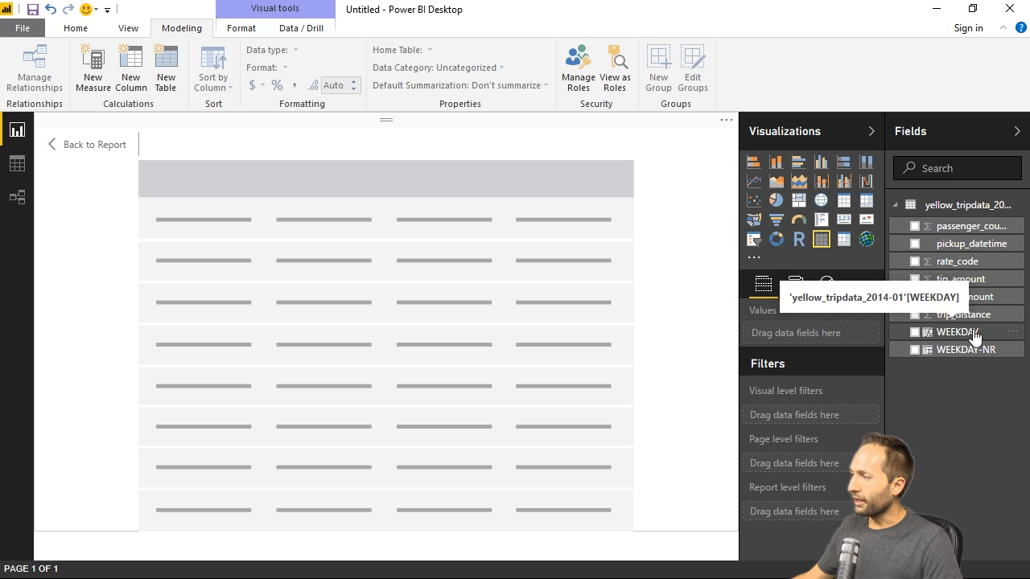
Add the WEEKDAY, passenger_count and total_amount fields to the table visual's values
left_click_drag(979, 338, 845, 336)
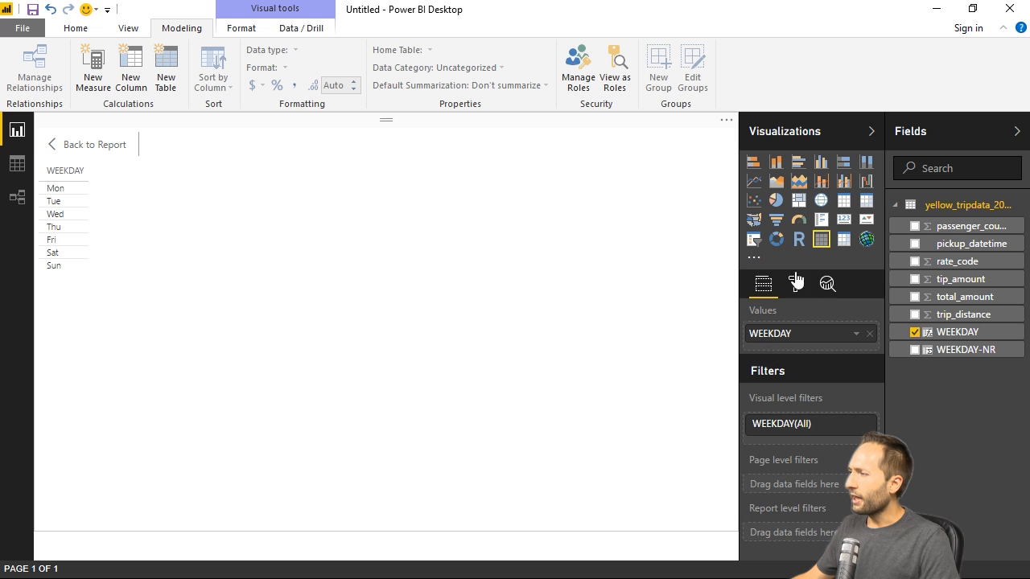
left_click_drag(943, 227, 830, 344)
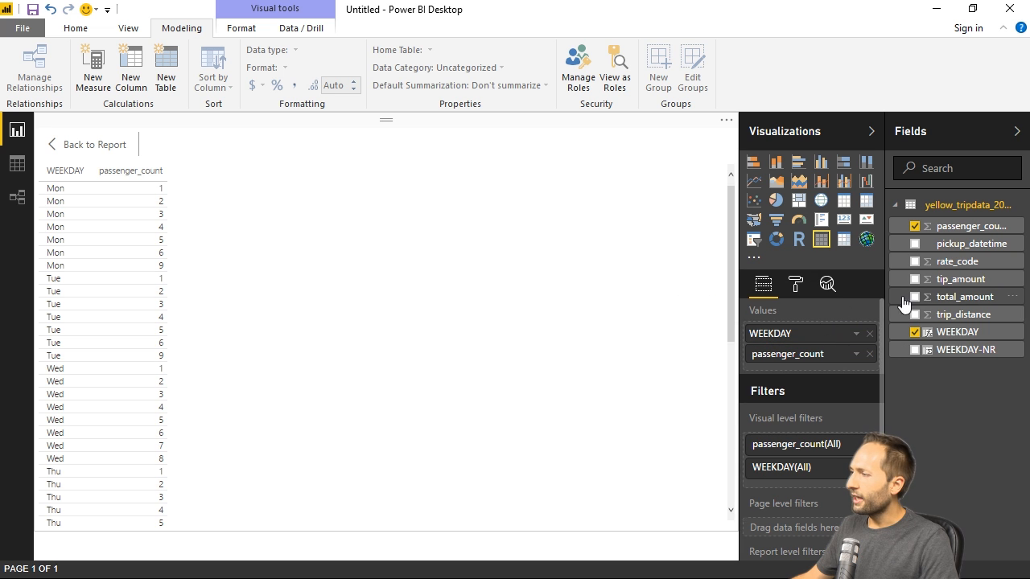
left_click_drag(983, 304, 832, 375)
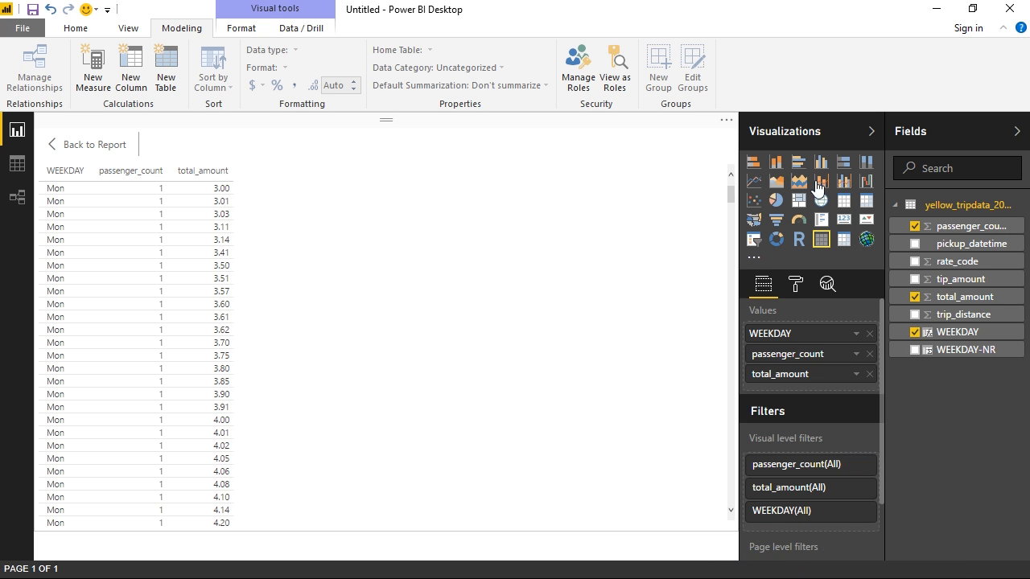
Aggregate passenger_count as Average and total_amount as Sum in the table visual
left_click(856, 357)
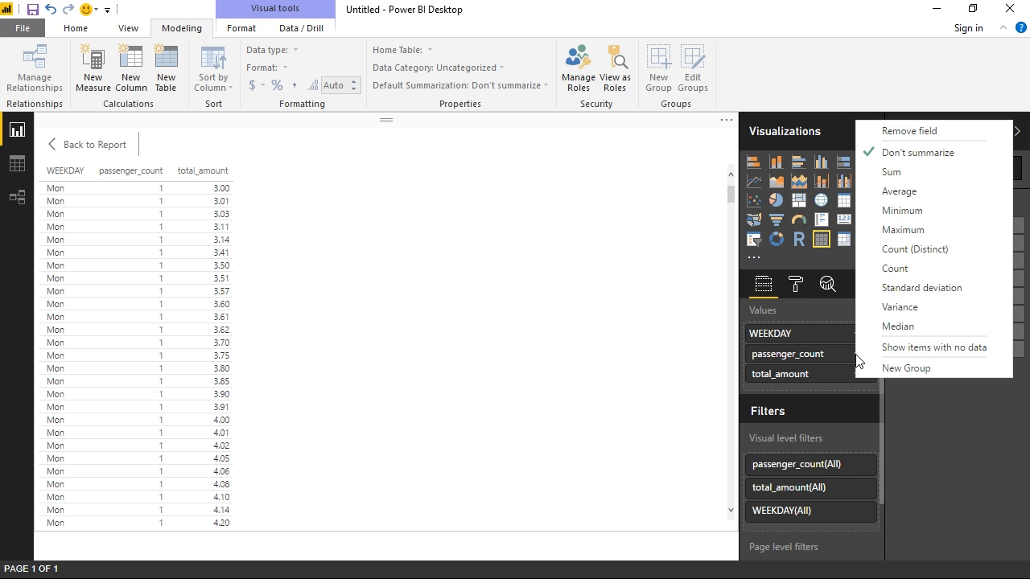
left_click(925, 192)
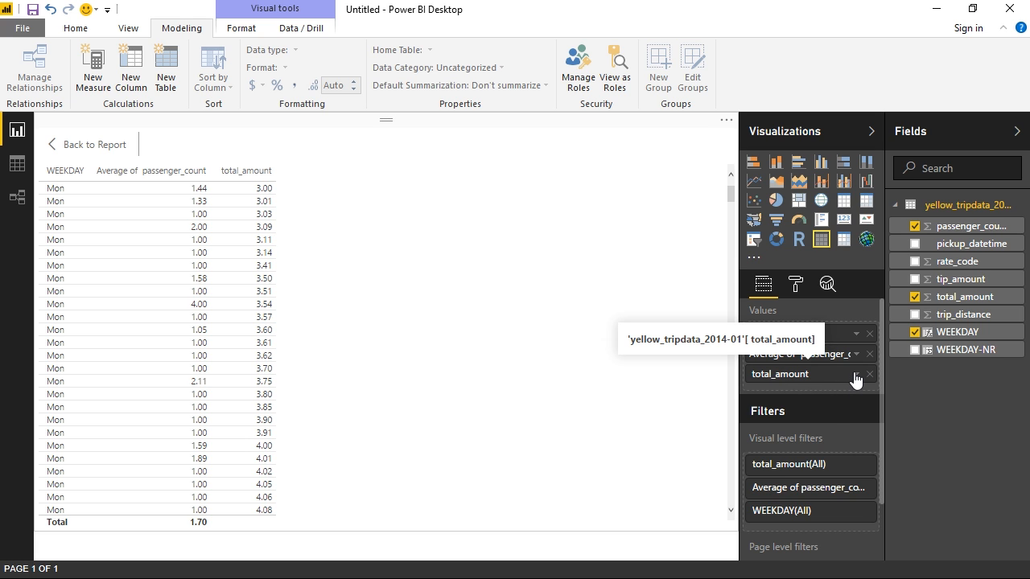
left_click(856, 378)
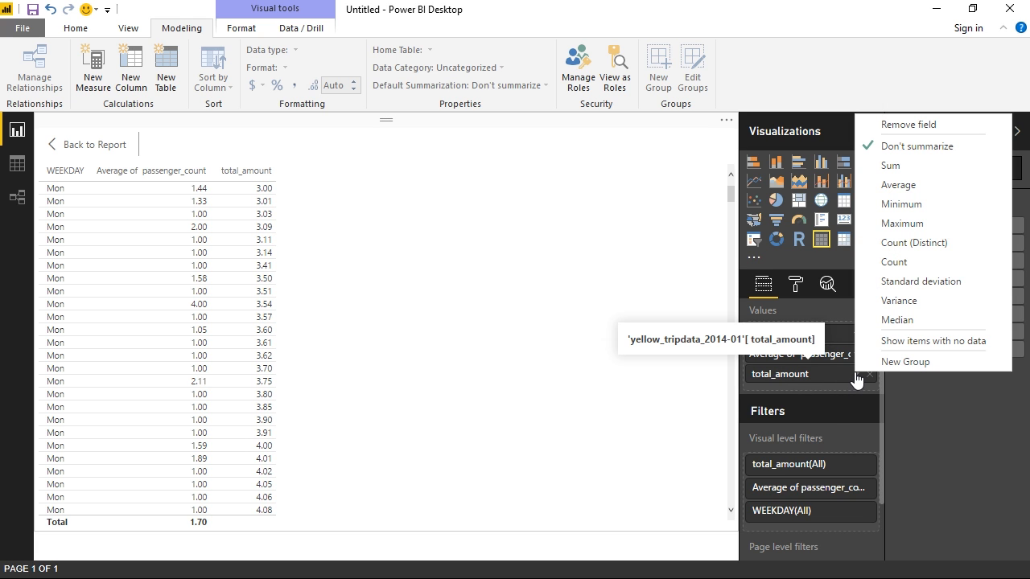
left_click(895, 165)
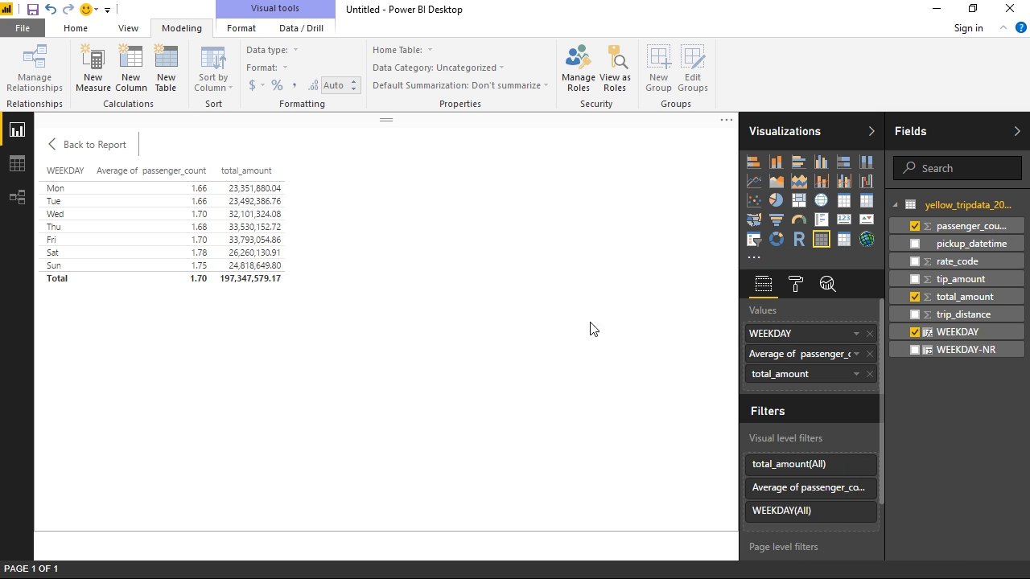
Turn on data bars in the conditional formatting for the Average of passenger_count column
left_click(797, 286)
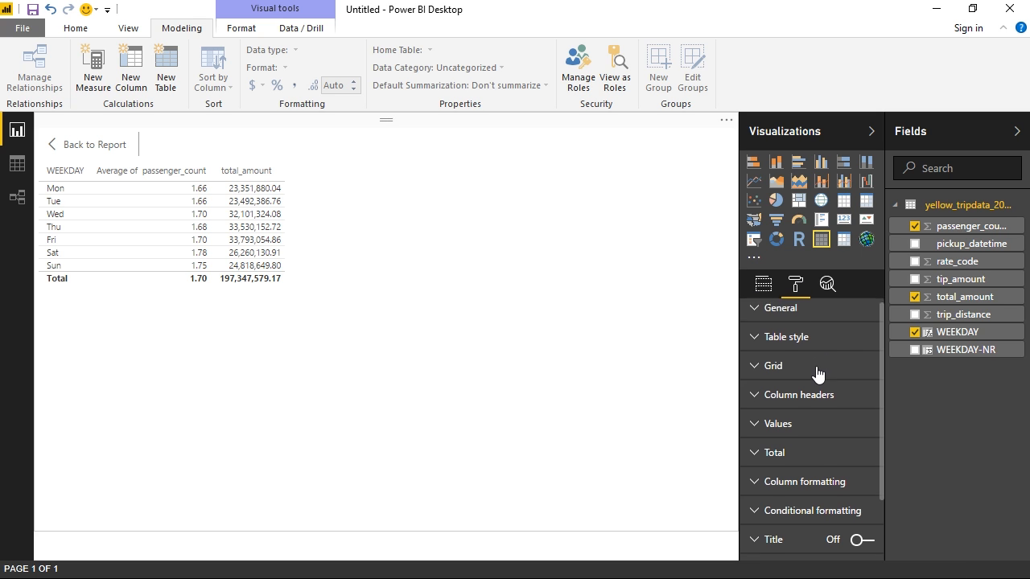
scroll(816, 373, "down", 2)
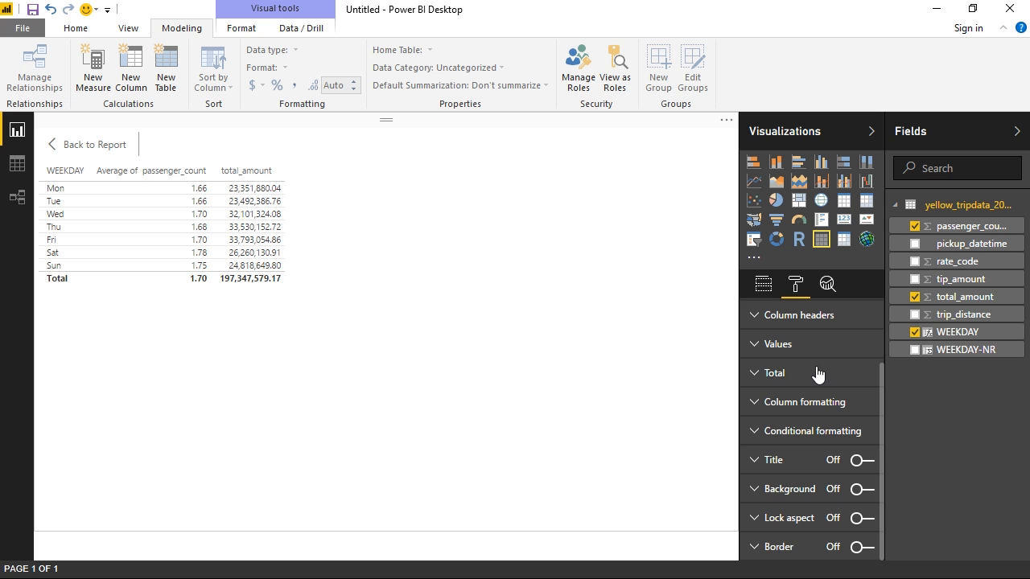
left_click(750, 432)
scroll(792, 408, "down", 2)
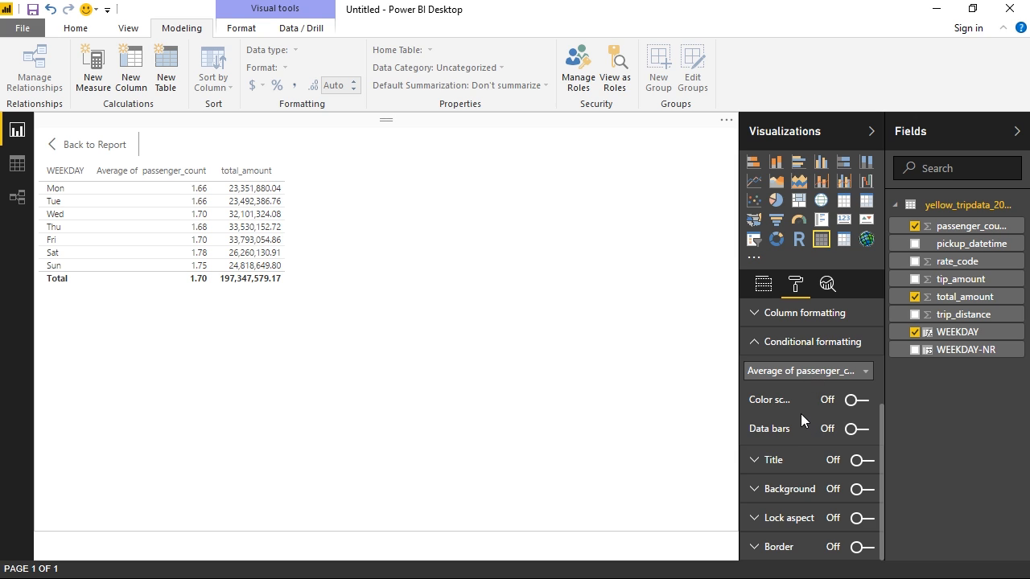
left_click(866, 372)
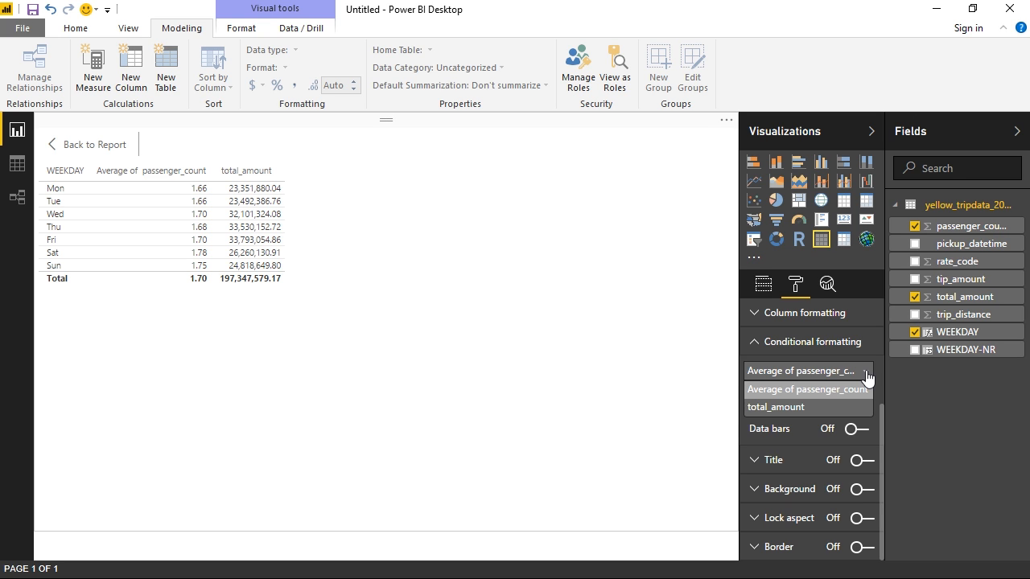
left_click(810, 391)
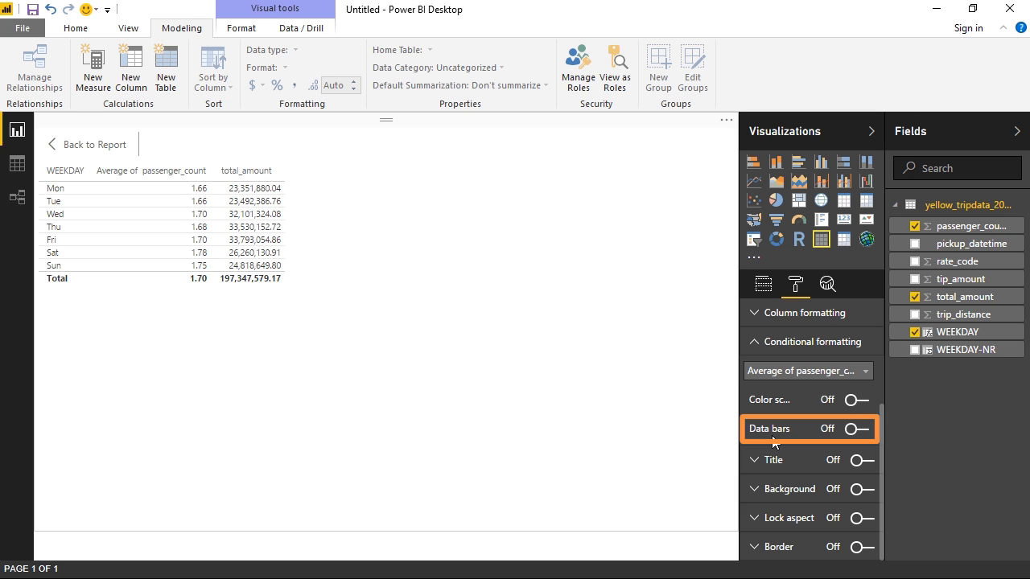
left_click(856, 430)
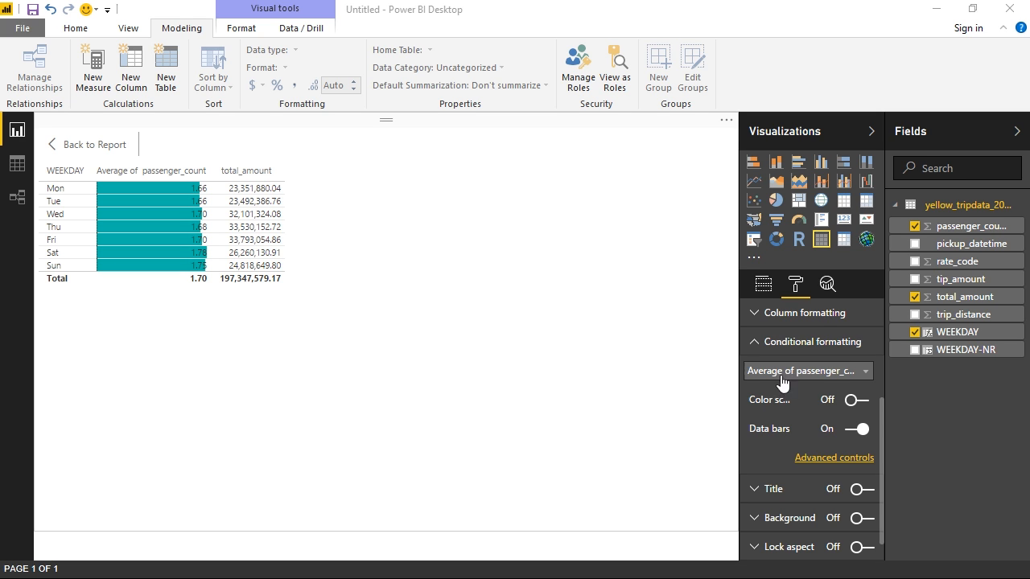
Set the data bars of the Average of passenger_count column to show the bar only
left_click(832, 458)
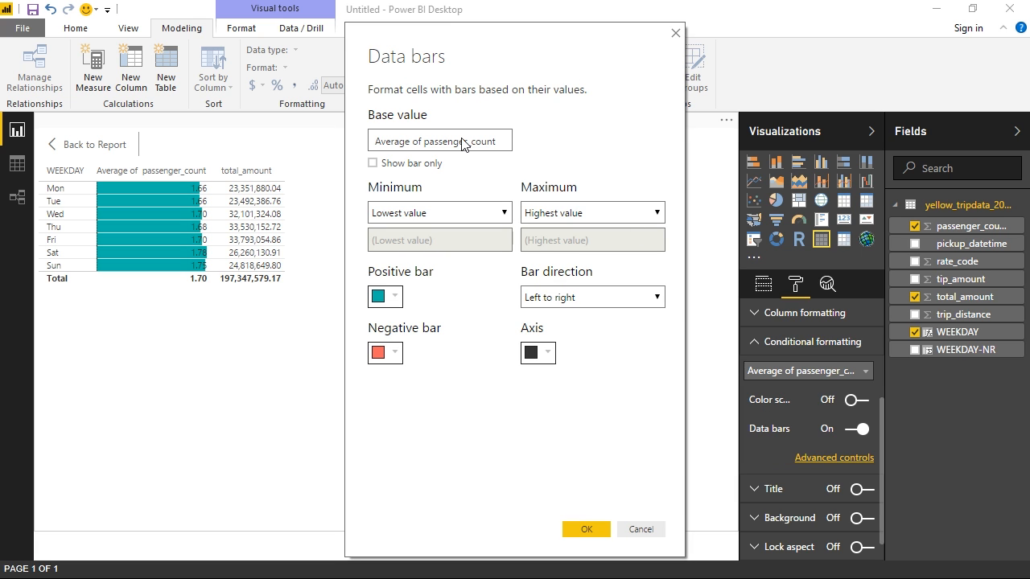
left_click(373, 165)
left_click(581, 528)
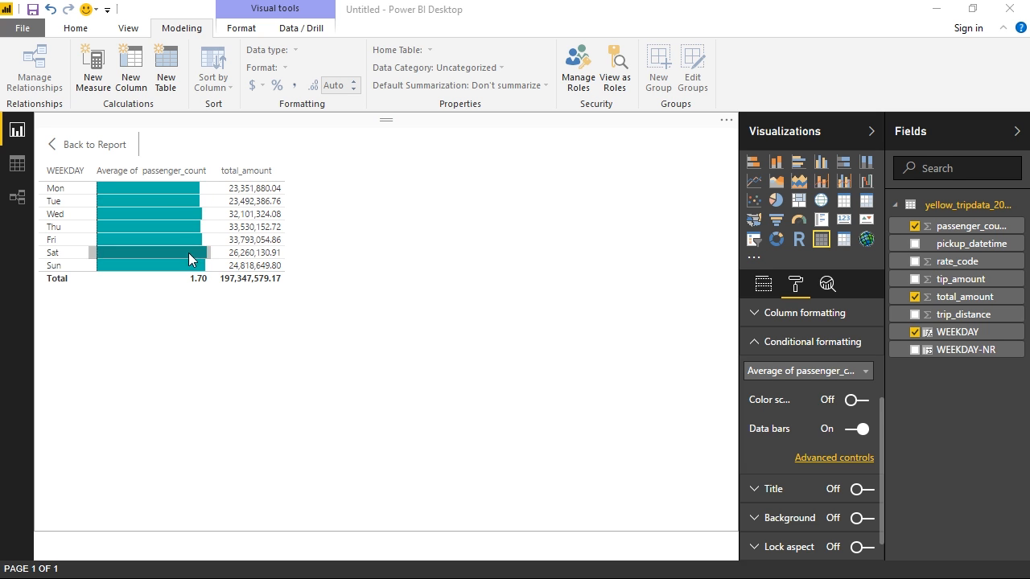
Disable the show-bar-only option for the Average of passenger_count data bars so the values are displayed with the bars
left_click(816, 458)
left_click(372, 165)
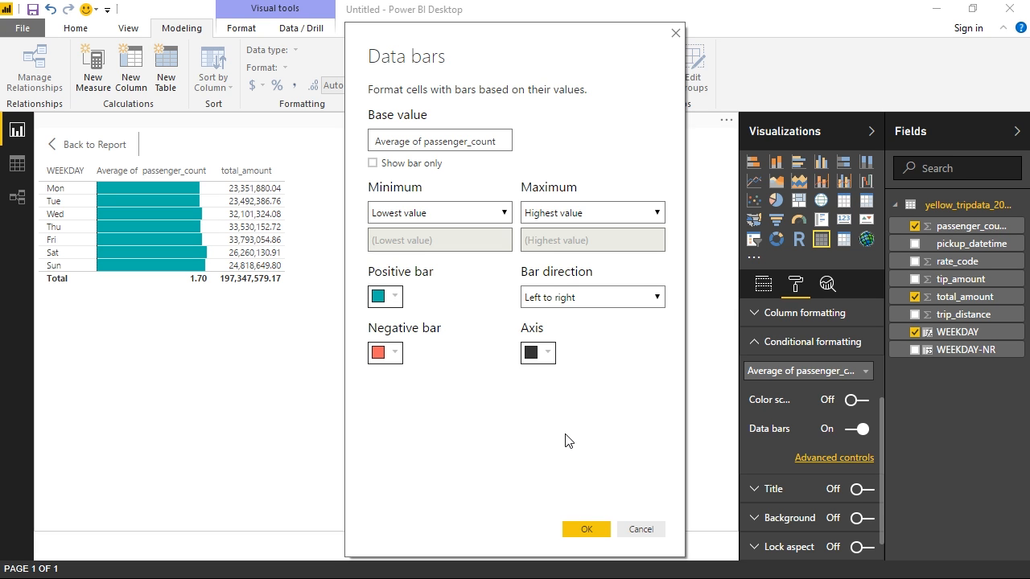
left_click(589, 529)
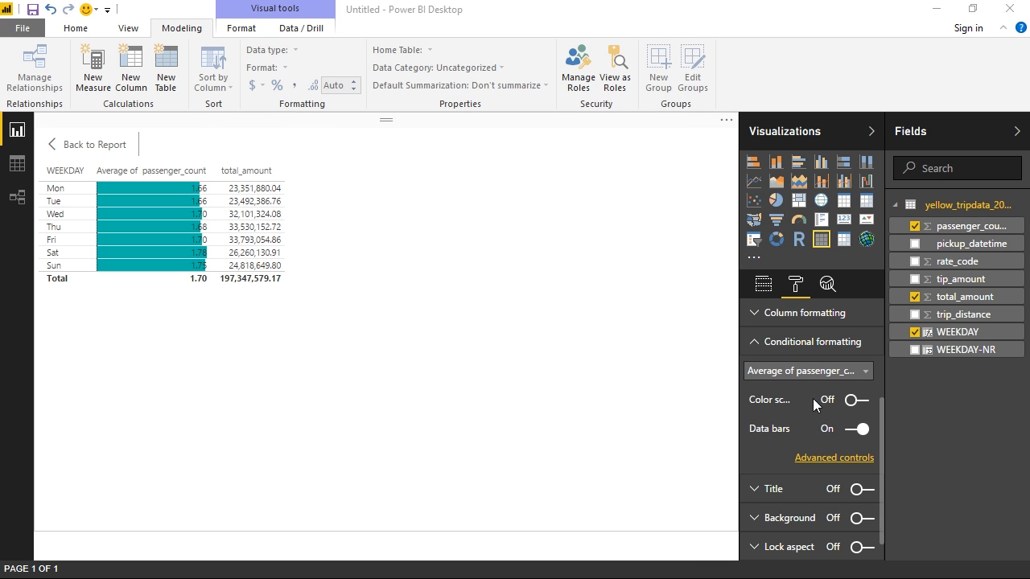
Turn on data bars in the conditional formatting for the total_amount column
left_click(866, 372)
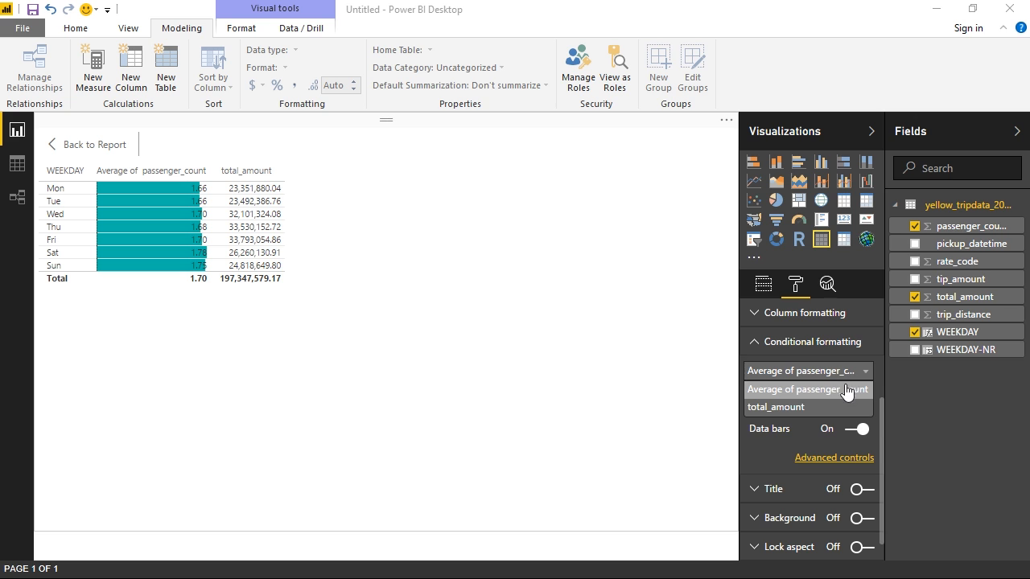
left_click(790, 408)
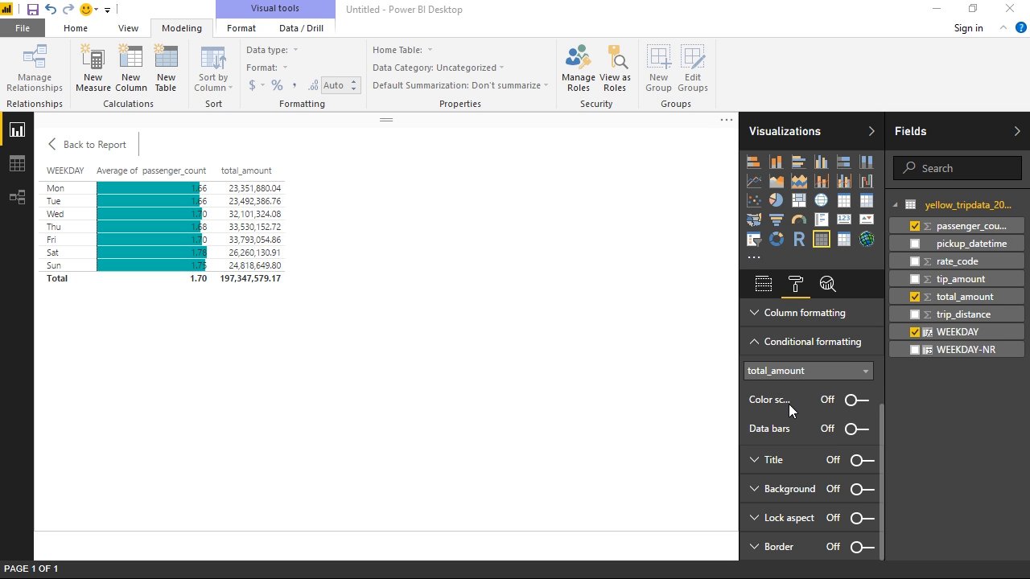
left_click(856, 430)
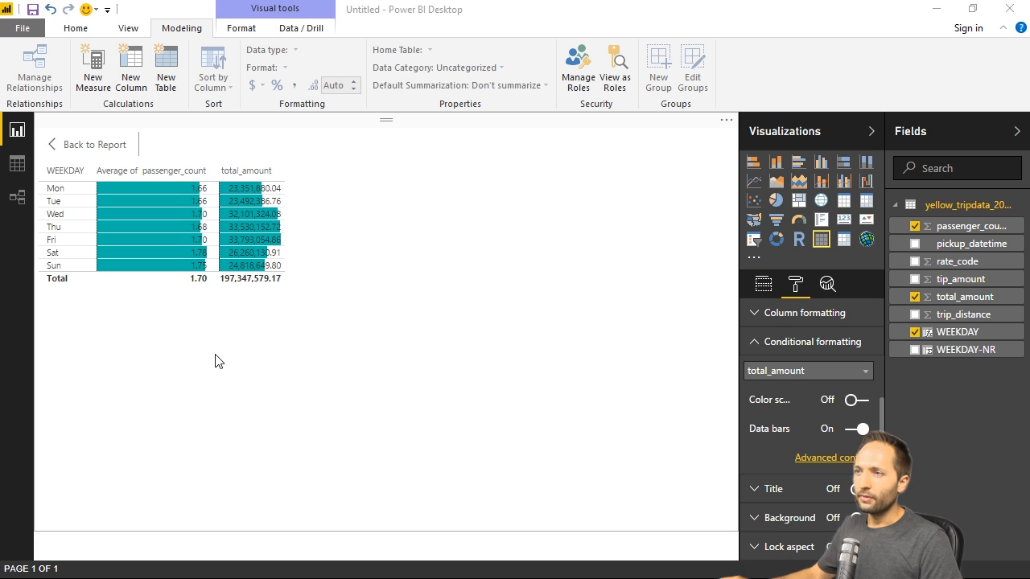
Return to the report page, add an empty matrix visual below the table, and open it in focus mode
left_click(93, 150)
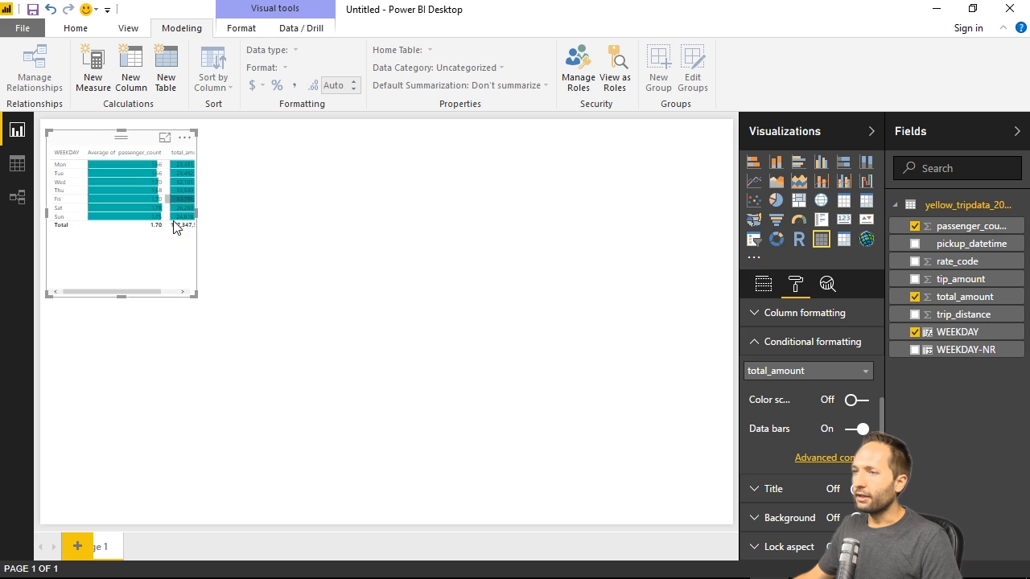
left_click(271, 315)
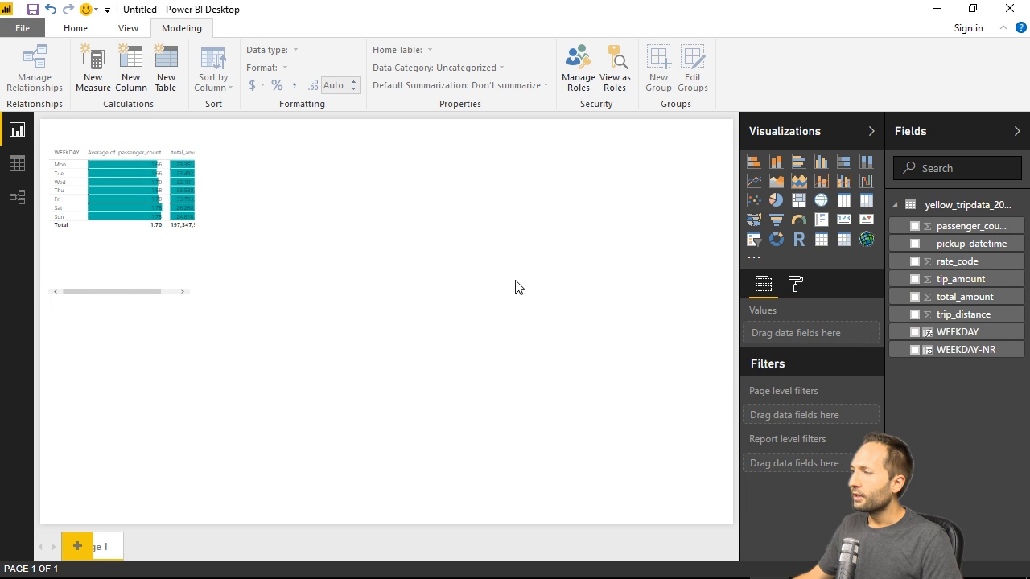
left_click(843, 242)
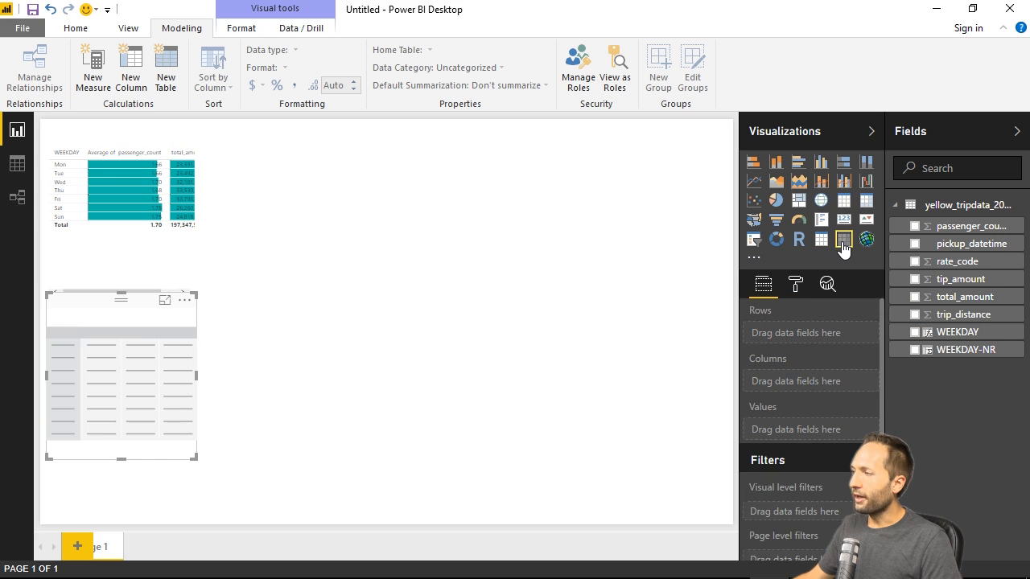
left_click(164, 301)
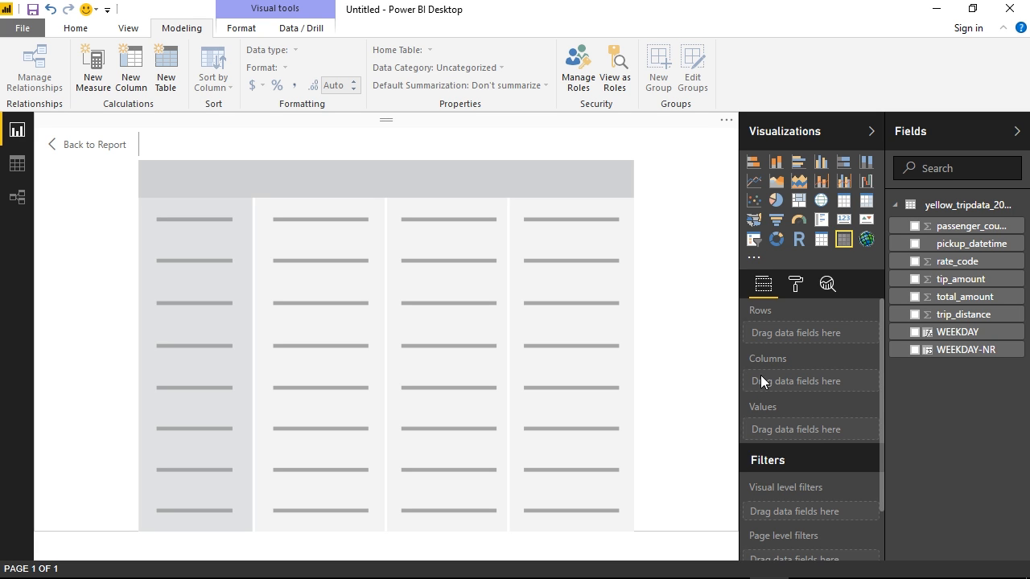
Populate the matrix with WEEKDAY as rows, rate_code as columns and tip_amount as values
left_click_drag(957, 332, 797, 333)
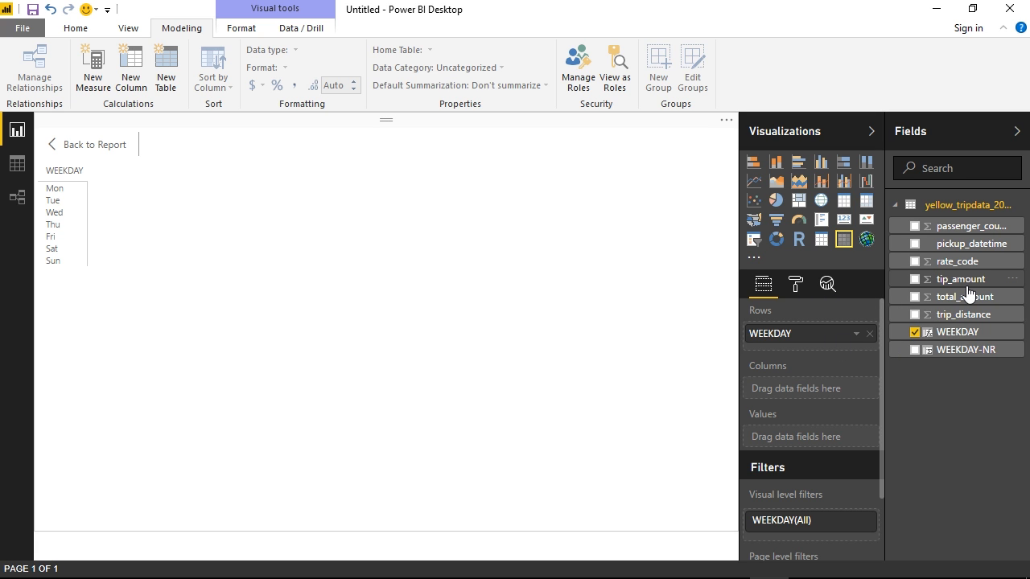
left_click_drag(957, 262, 829, 392)
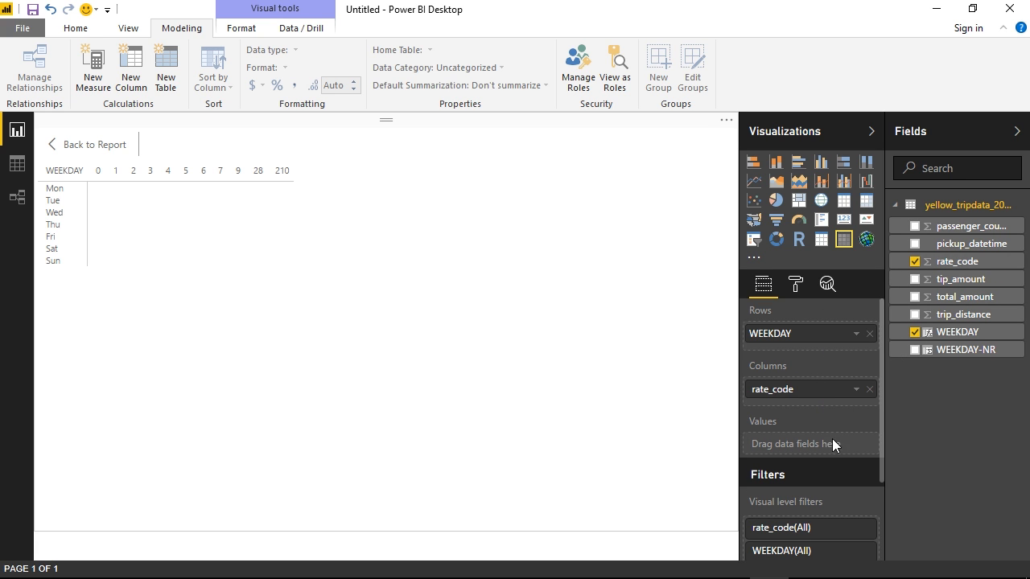
left_click_drag(930, 281, 840, 438)
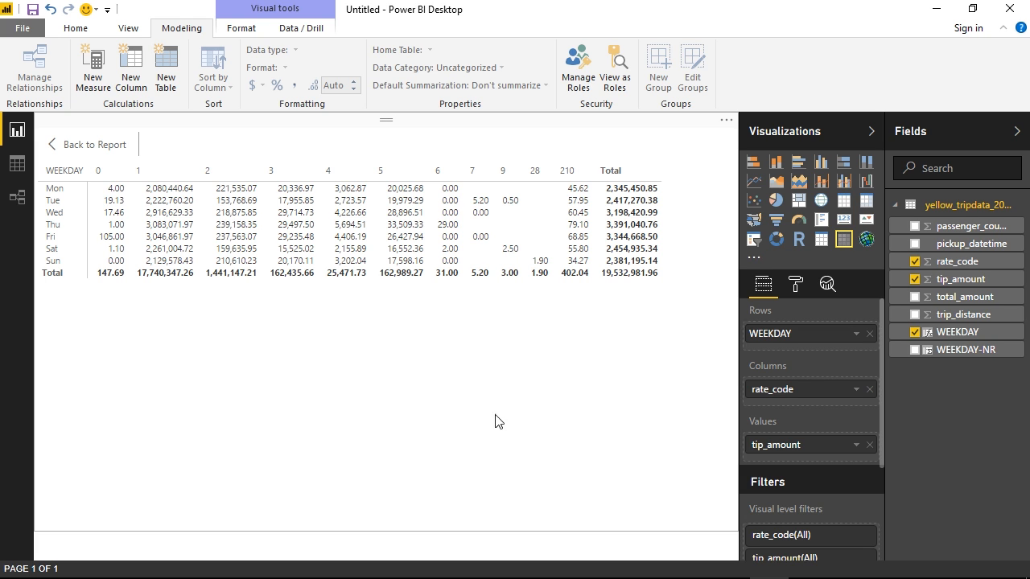
Apply data bars to the matrix's tip_amount values with lowest value as minimum and highest value as maximum
left_click(856, 449)
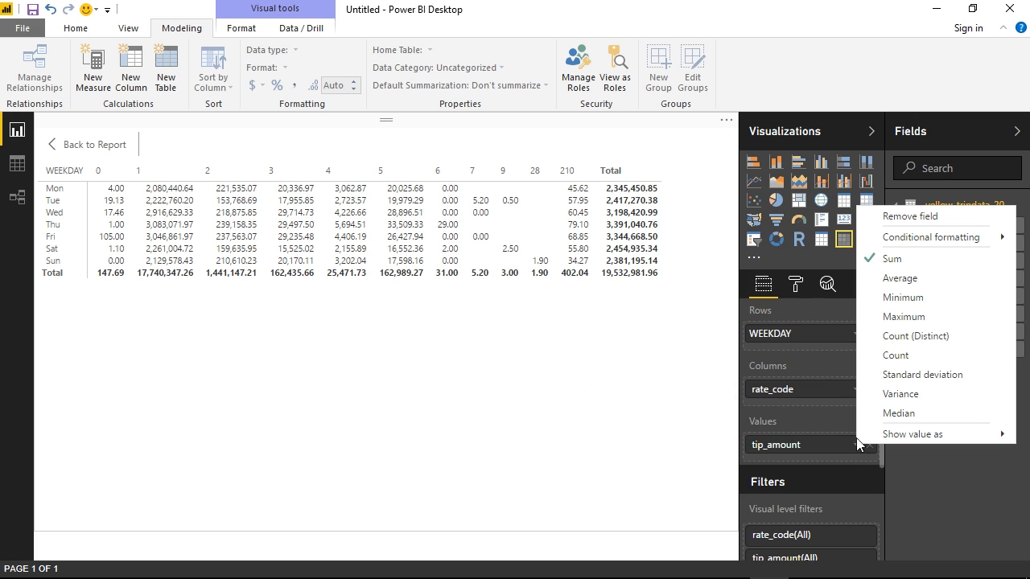
mouse_move(942, 246)
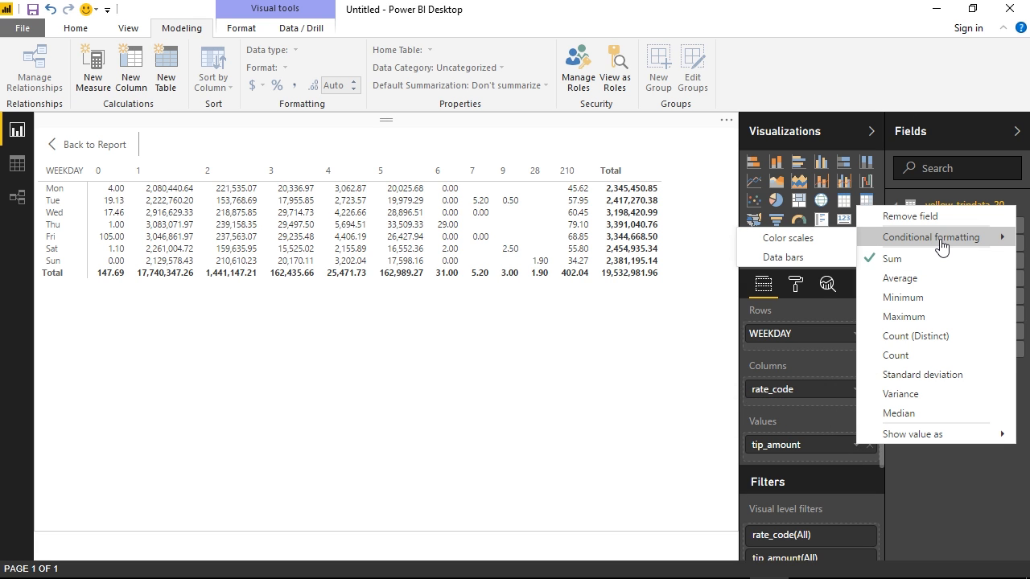
left_click(796, 258)
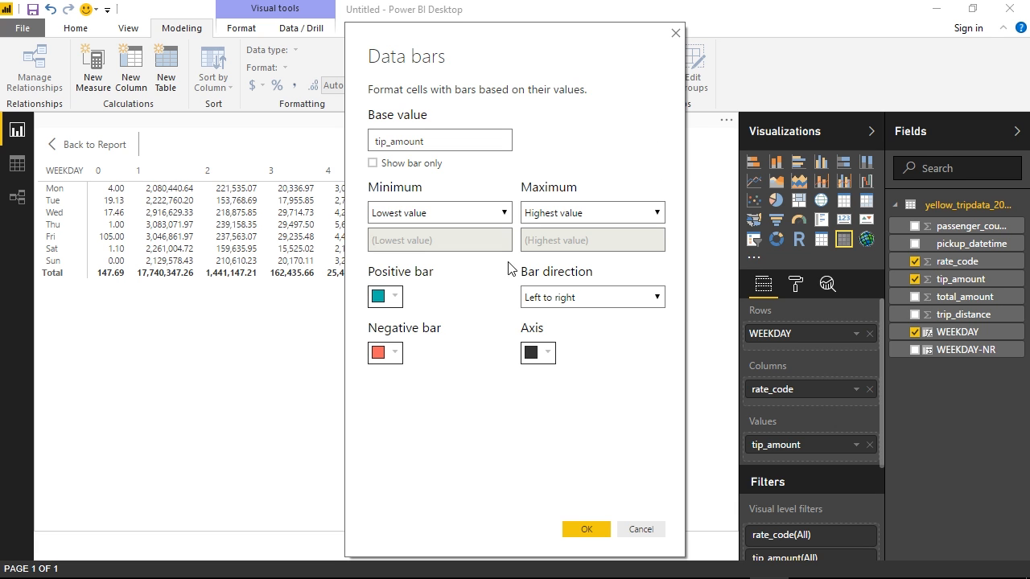
left_click(586, 529)
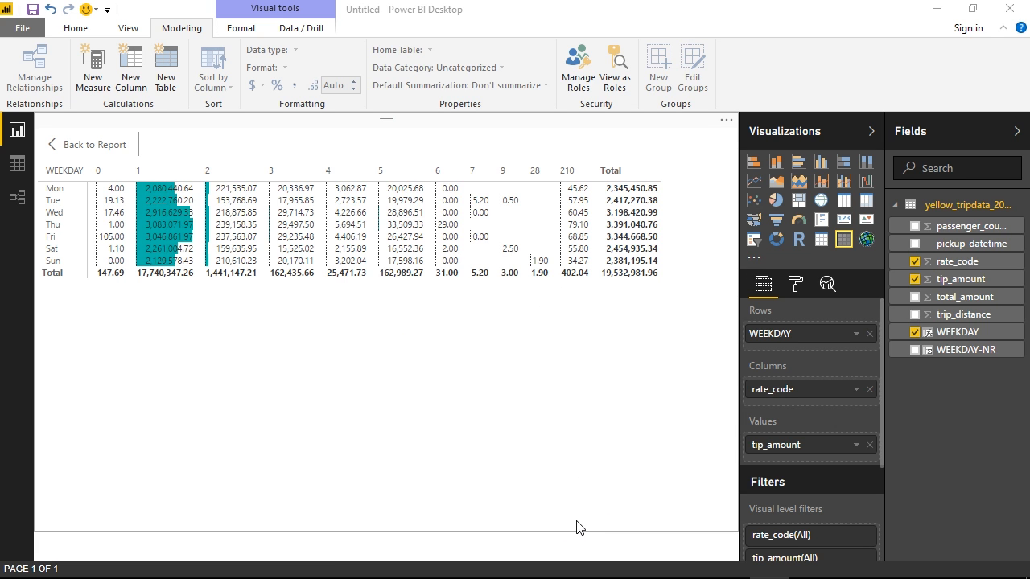